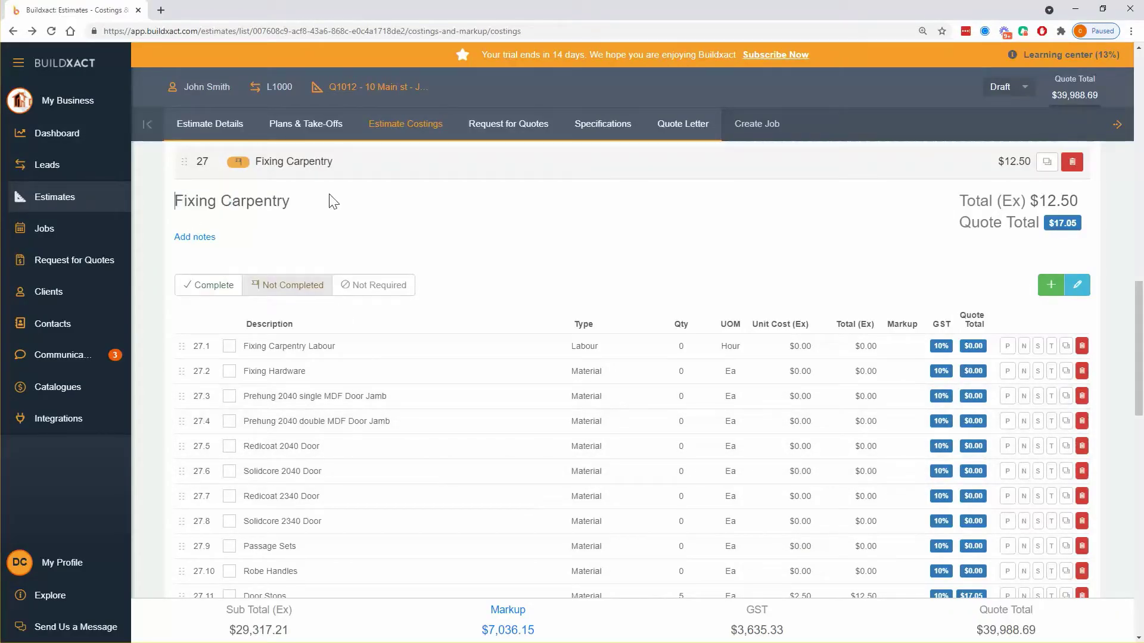
- Put the Fixing Carpentry group into edit mode and locate the Prehung 2040 single MDF Door Jamb line
left_click_drag(176, 200, 298, 207)
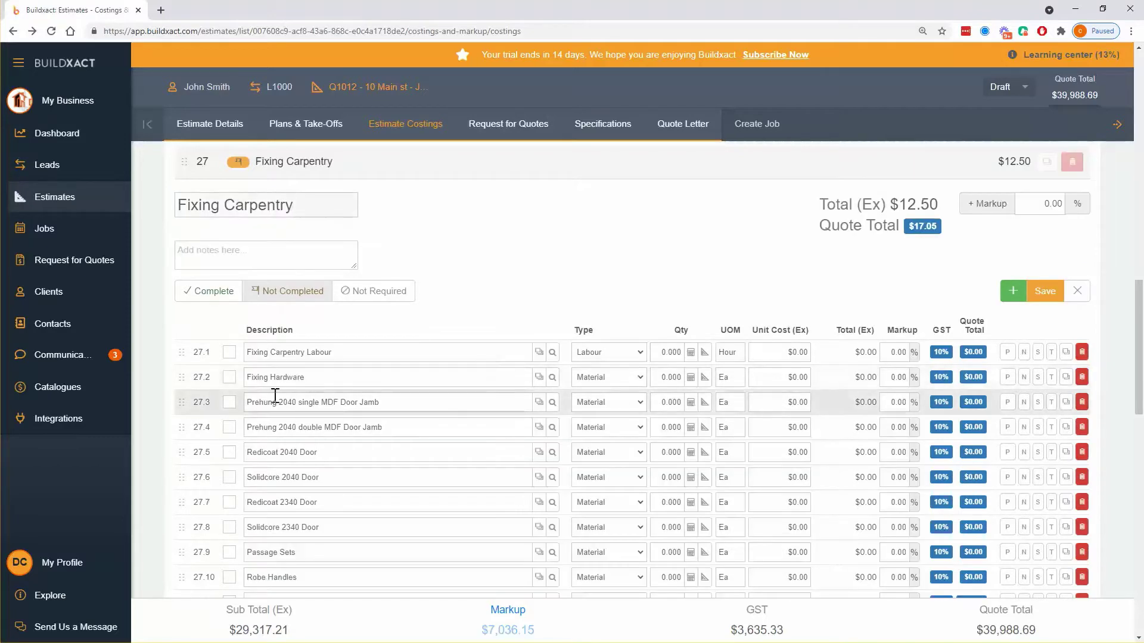
left_click_drag(252, 405, 394, 402)
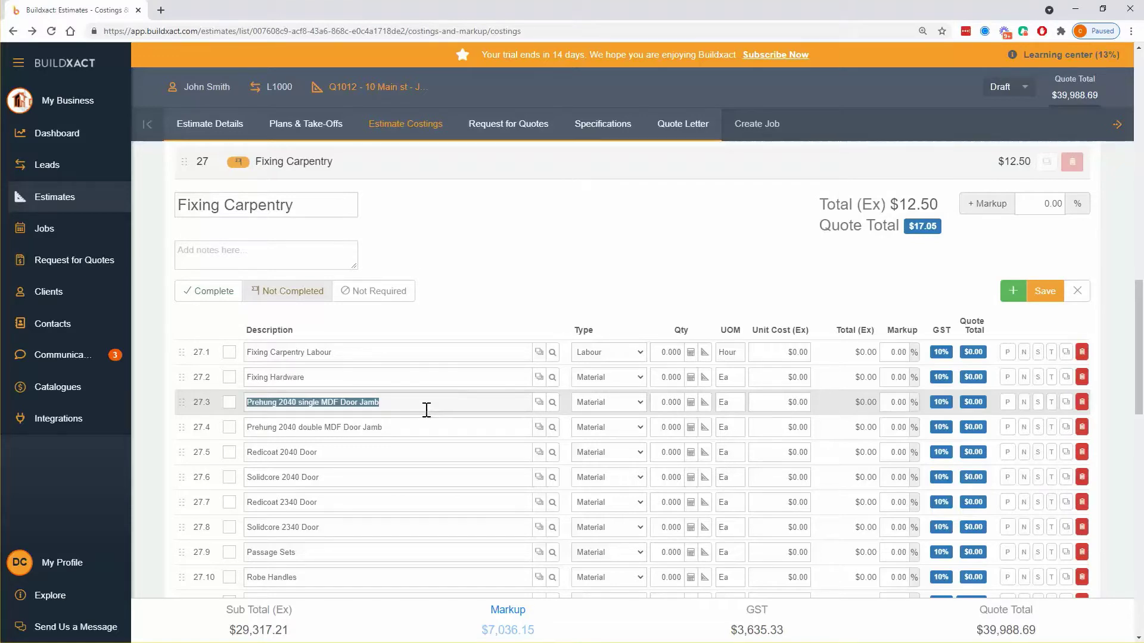
left_click(525, 312)
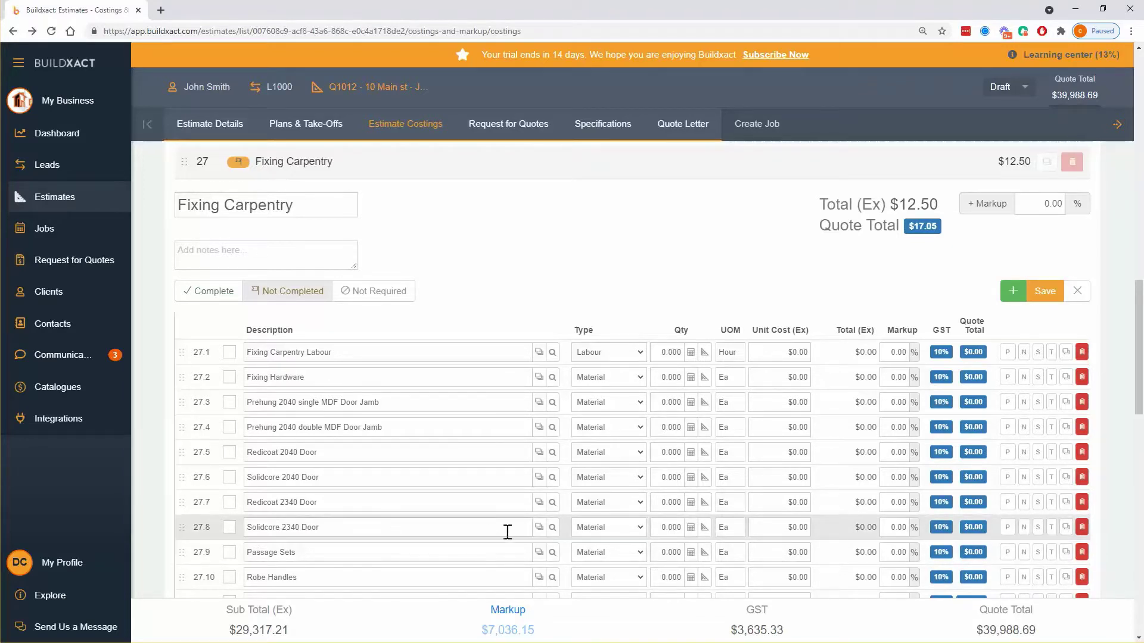
scroll(277, 552, "down", 2)
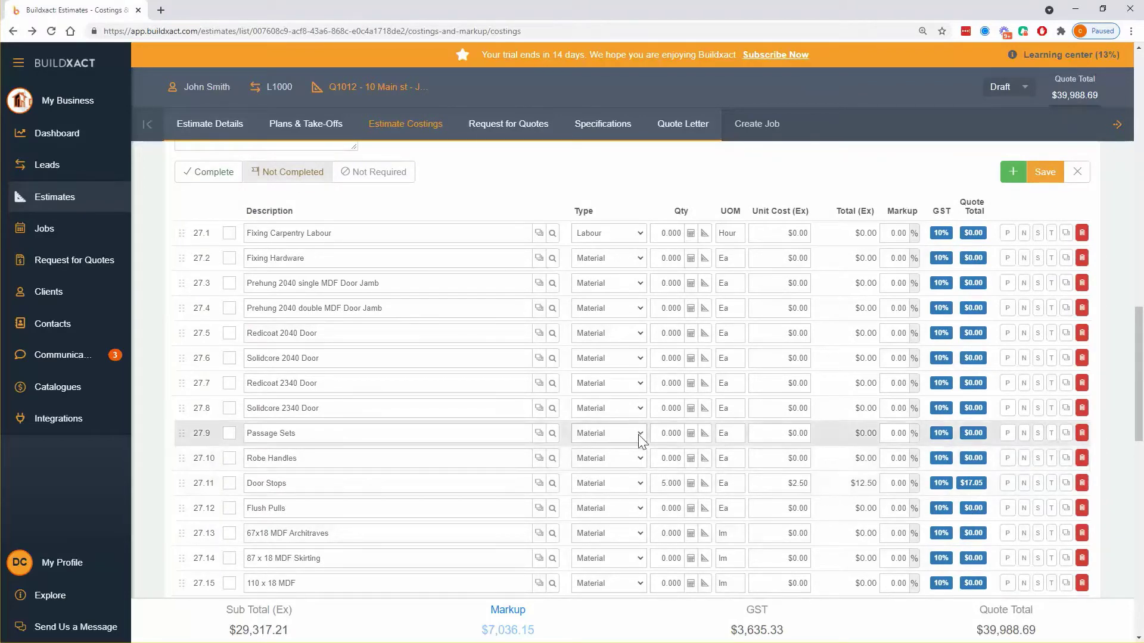
scroll(651, 474, "up", 2)
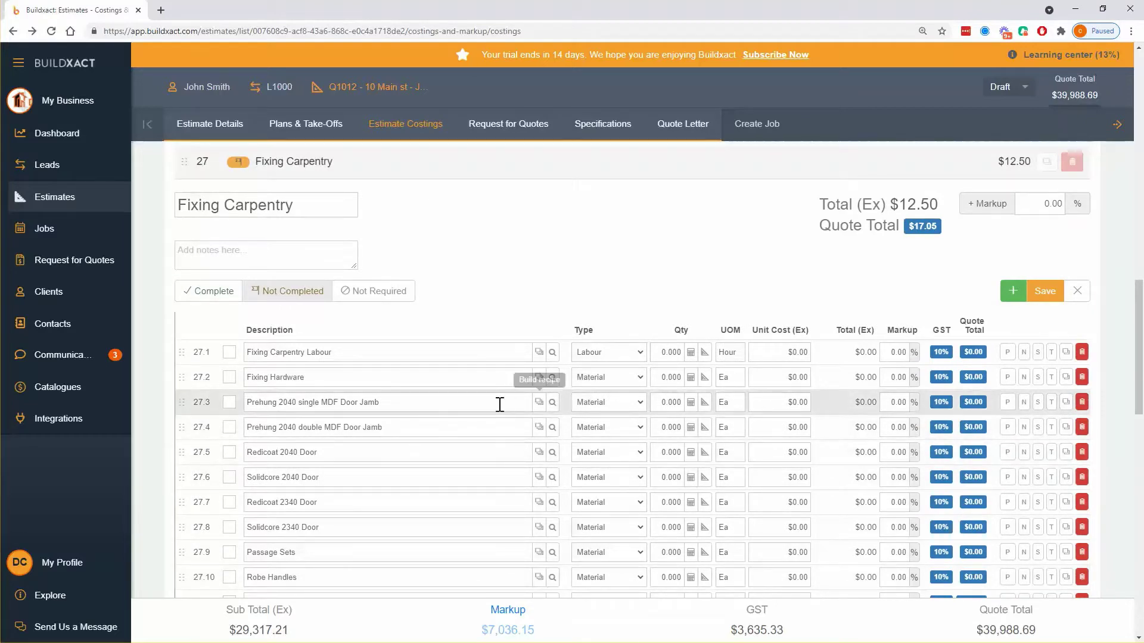
- Open the door jamb item's recipe builder and add blank recipe item rows
left_click(538, 405)
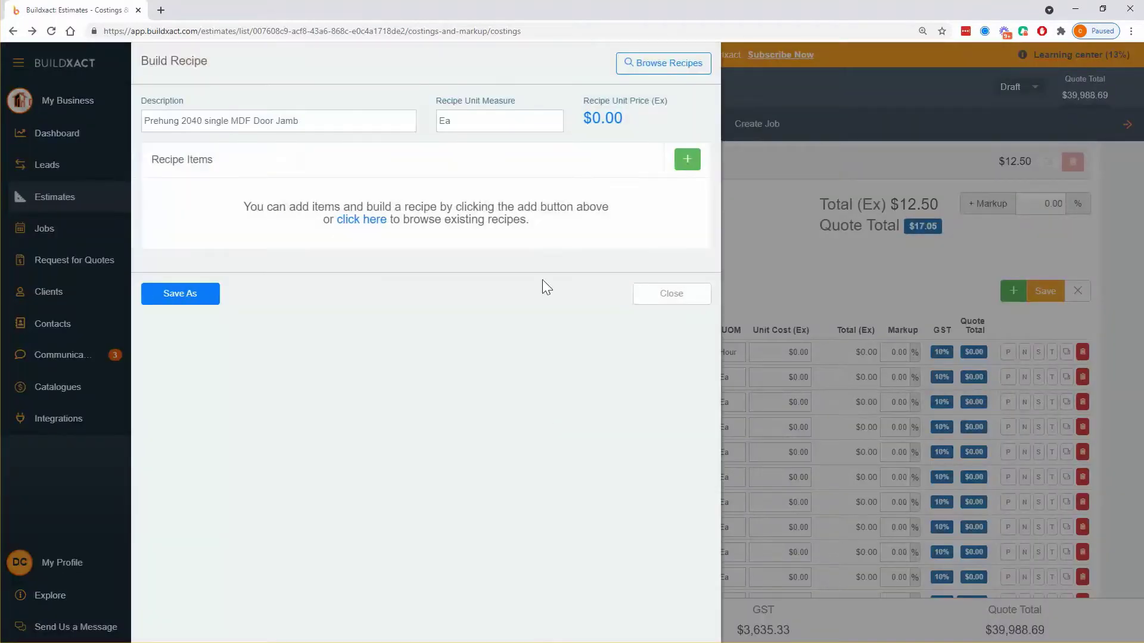
left_click(687, 159)
left_click(687, 159)
left_click(687, 159)
left_click(686, 159)
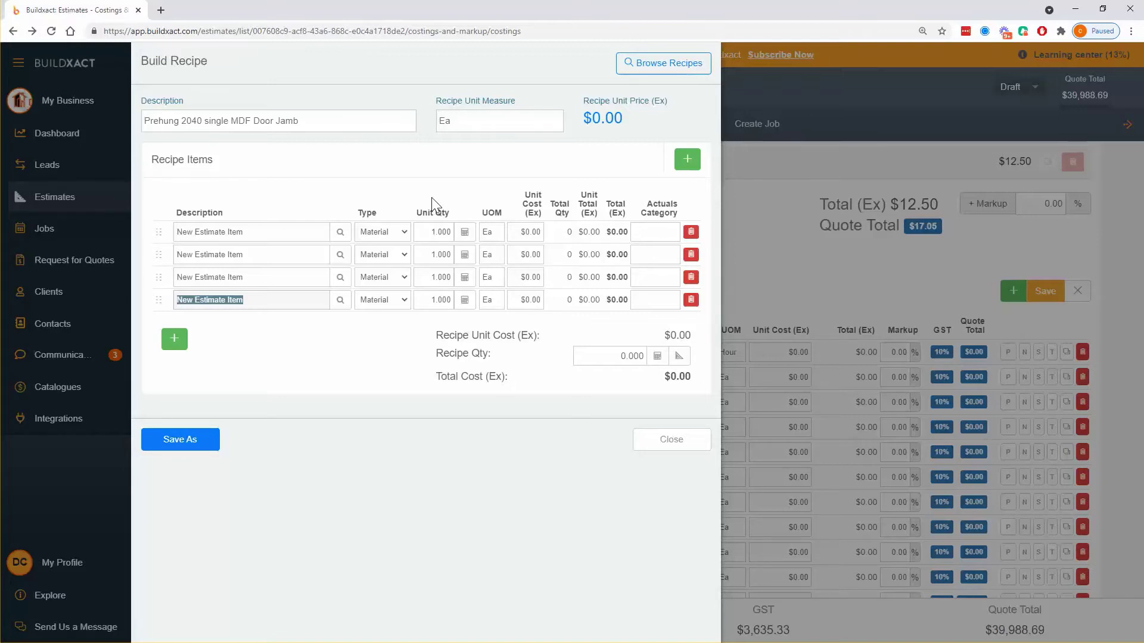
- Enter the first recipe item as Door with a $70.00 unit cost
left_click(297, 234)
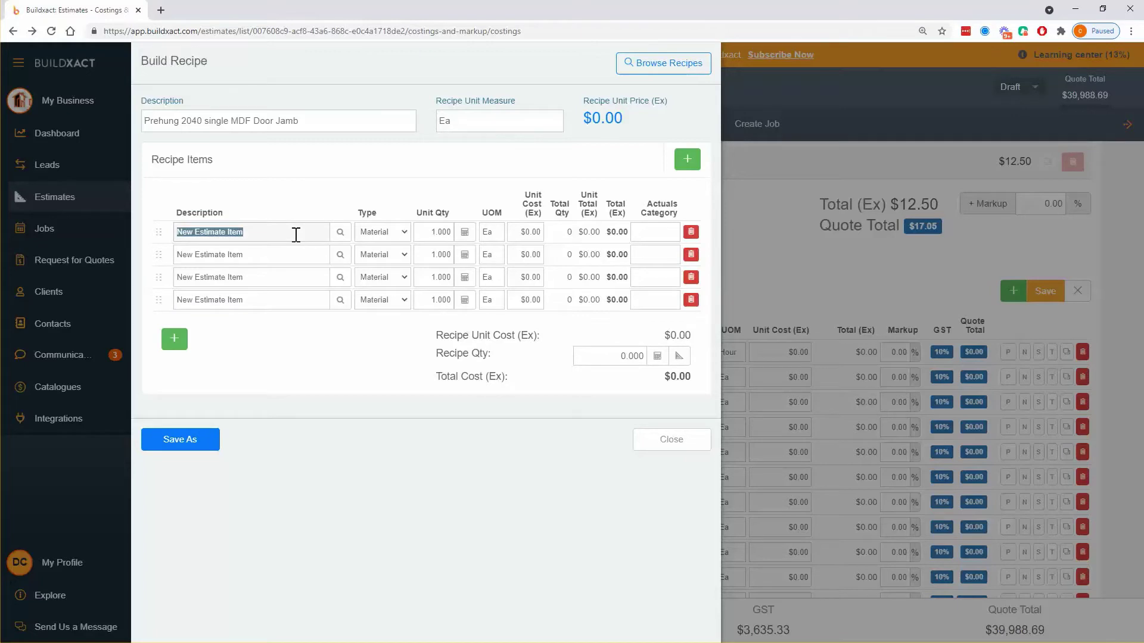
type("Doo")
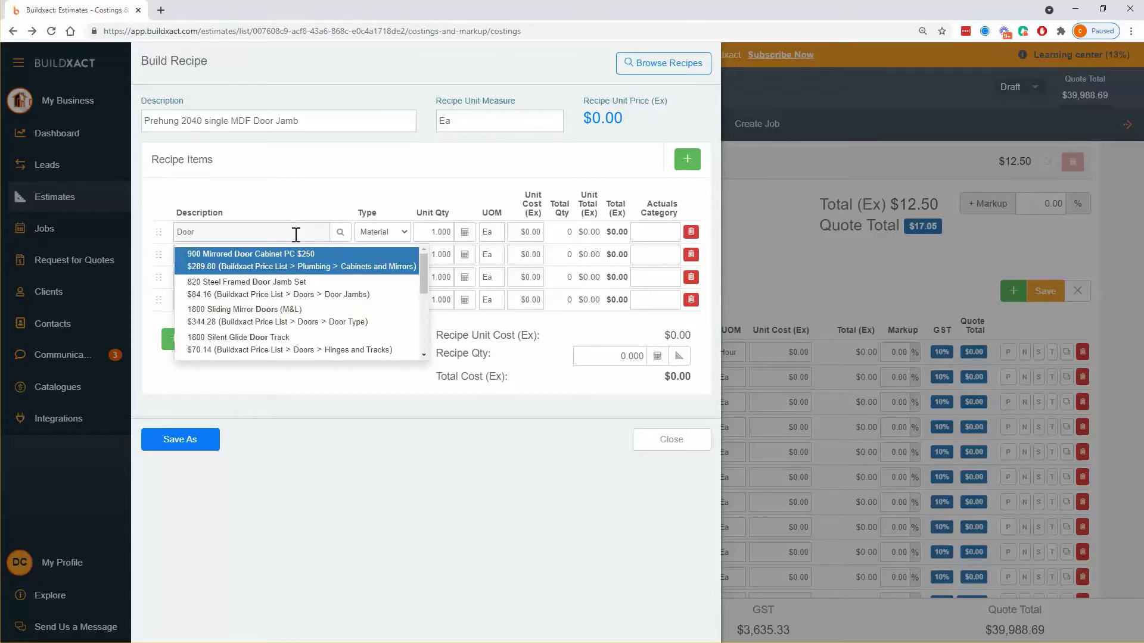
type("r")
left_click(438, 232)
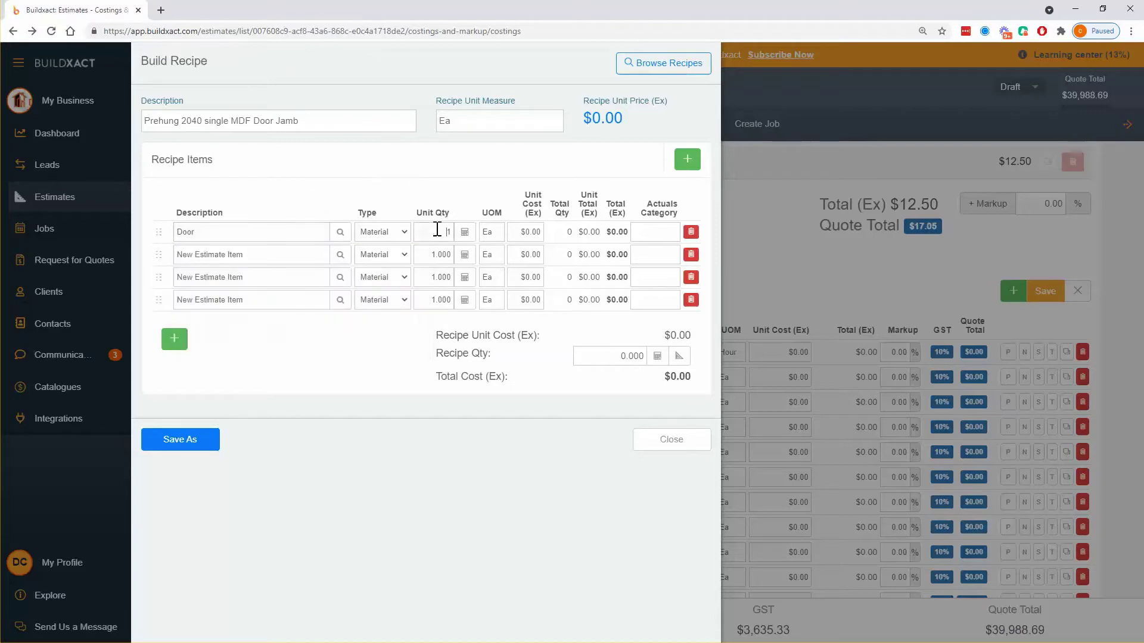
left_click(525, 232)
type("70")
left_click(268, 251)
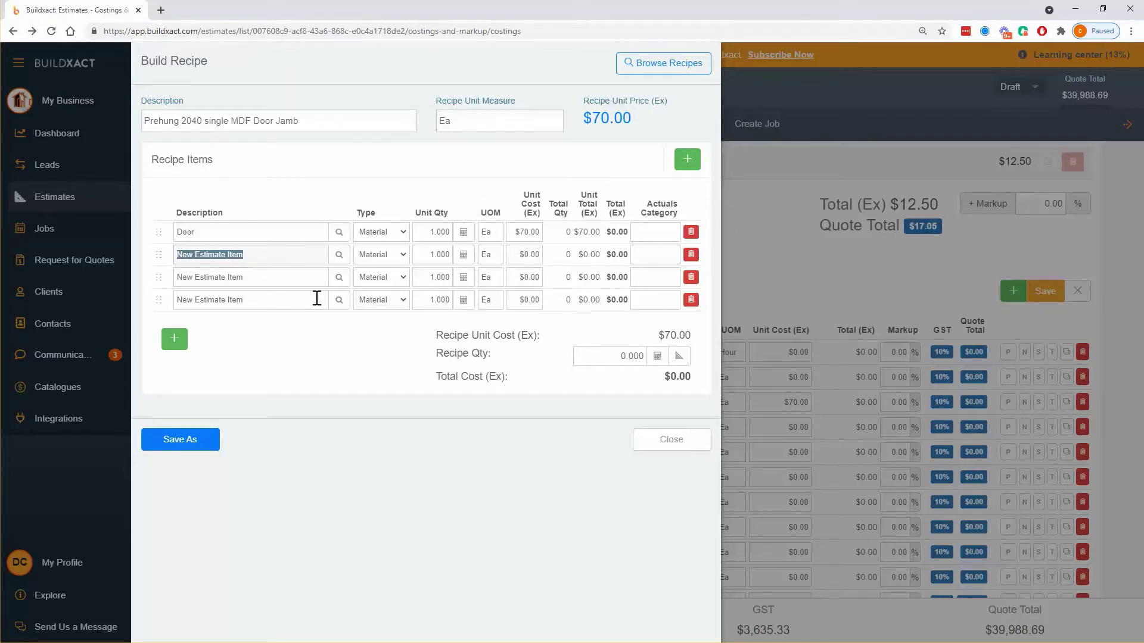
left_click(377, 337)
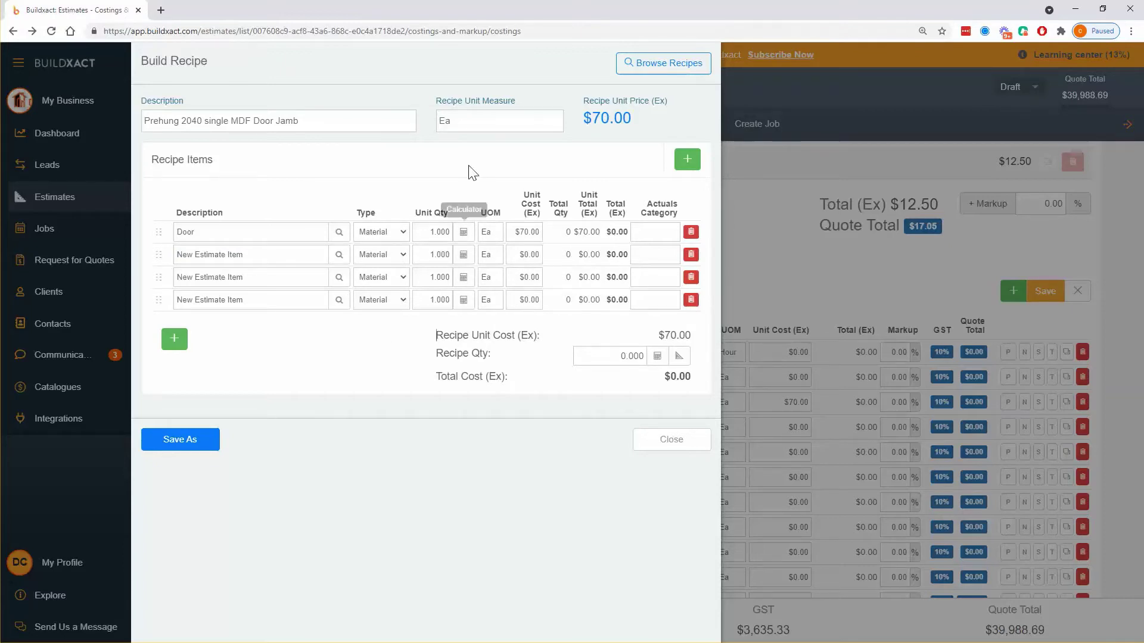
left_click(482, 127)
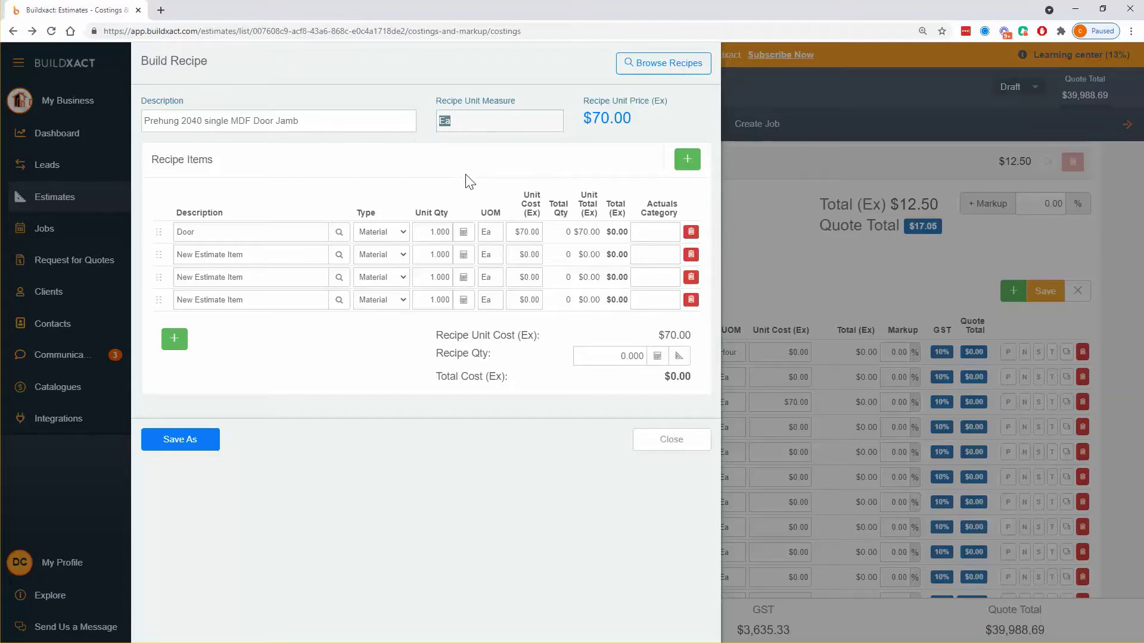
- Set the recipe quantity to 15 and the recipe unit measure to Ea
left_click(465, 150)
left_click(601, 358)
type("15")
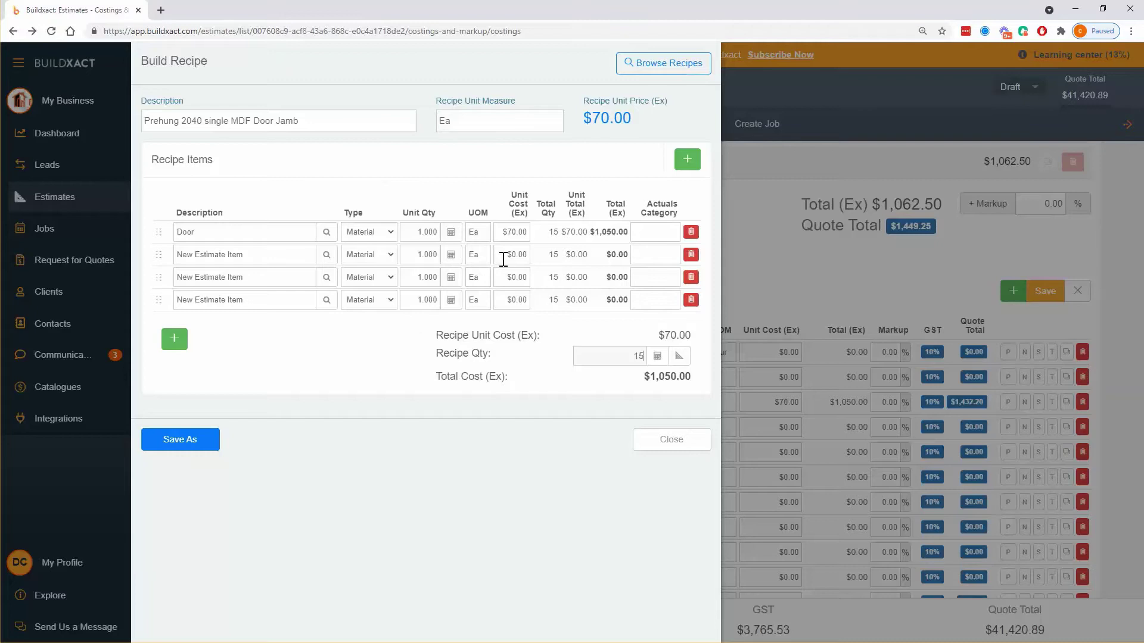
left_click(464, 123)
type("Im")
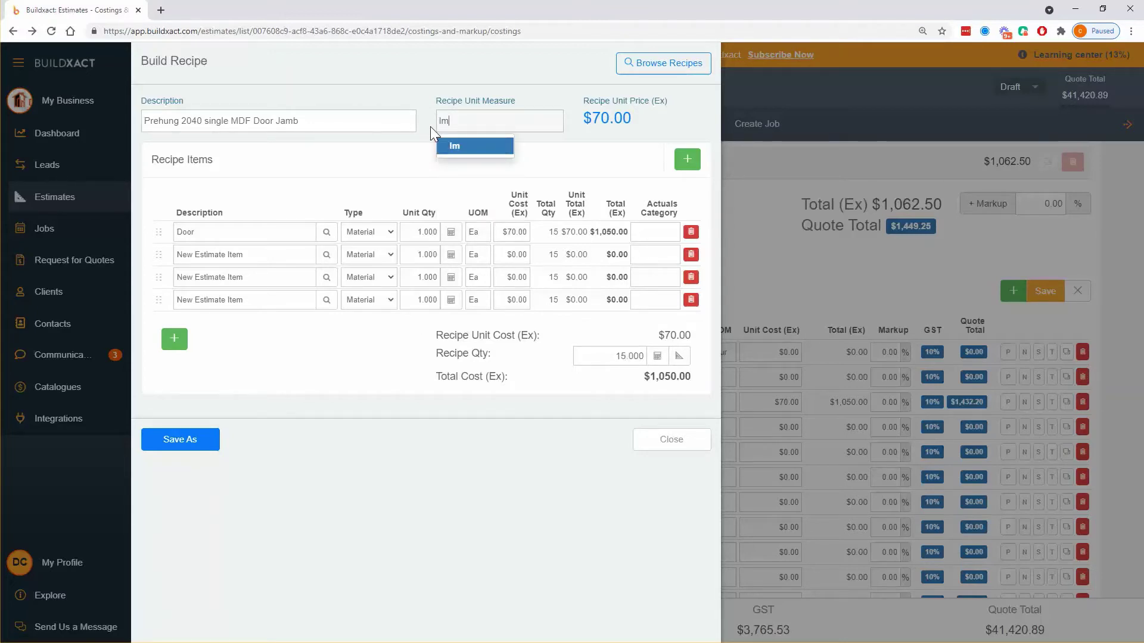
key("BackSpace")
key("BackSpace")
type("m2")
key("BackSpace")
key("BackSpace")
type("ea")
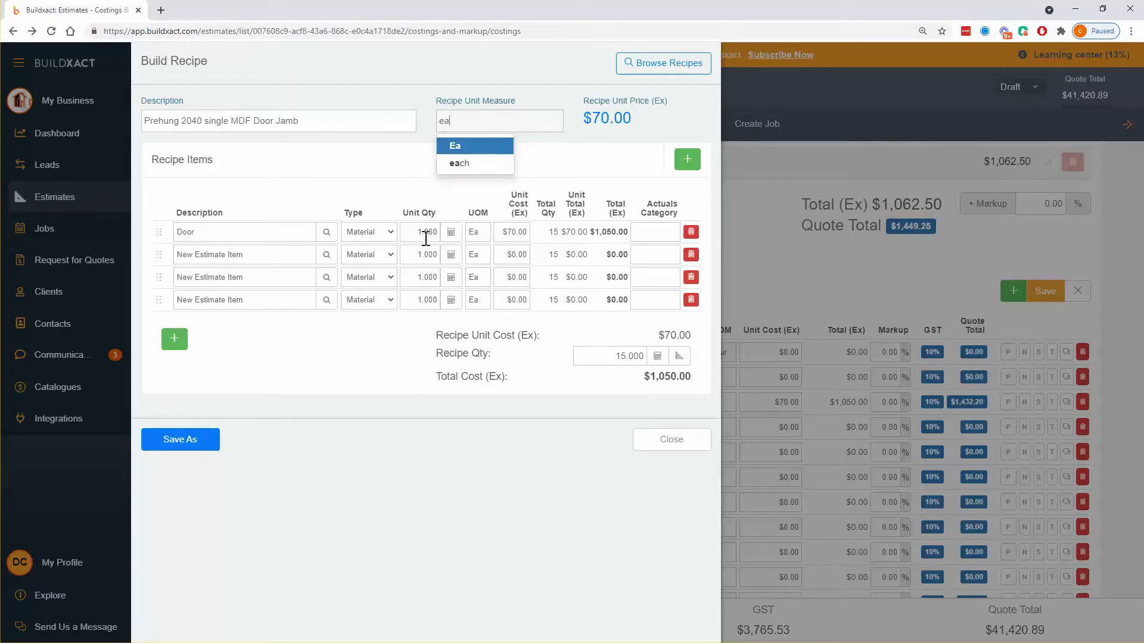
left_click(456, 149)
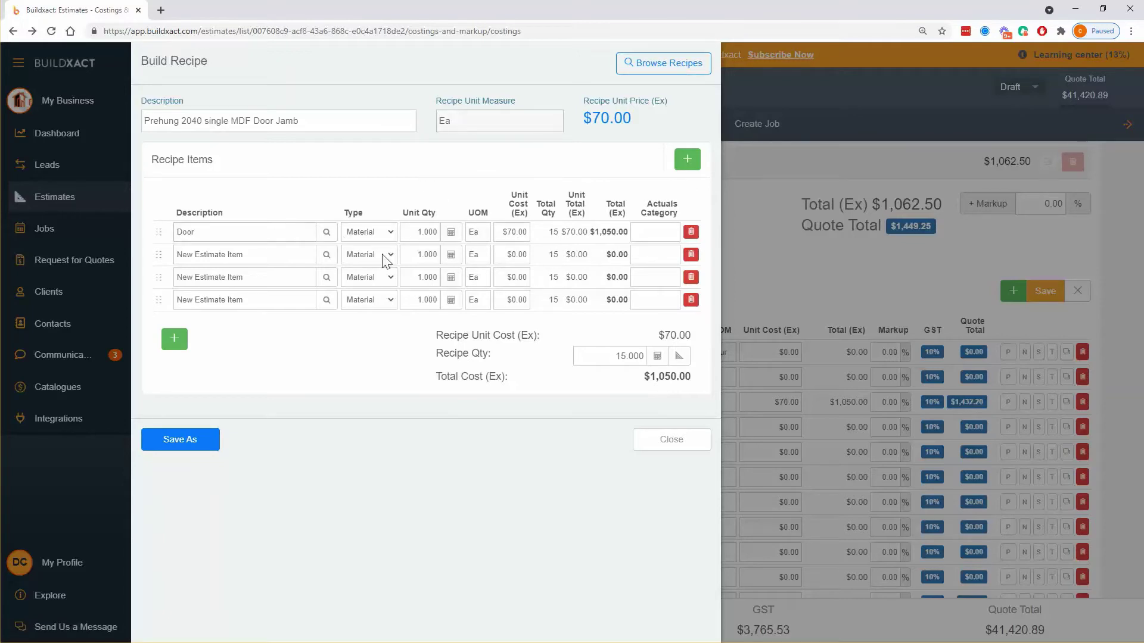
- Fill recipe rows 2–4 with Jamb at $70, Handle at $50, and a Skirt item
left_click(265, 264)
type("J")
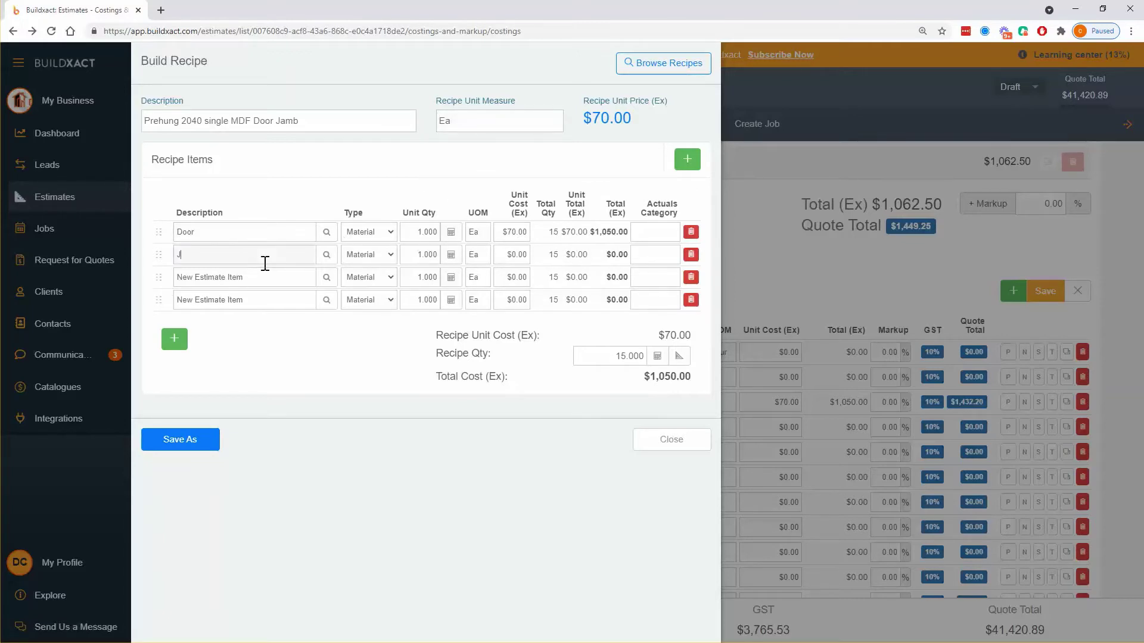
type("amb")
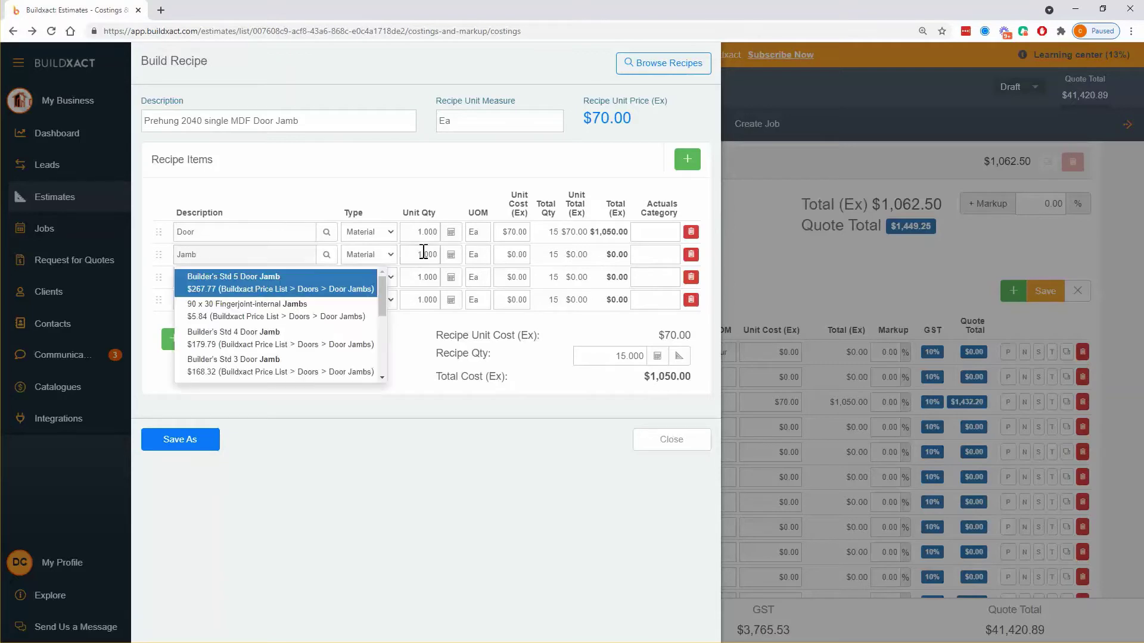
left_click(508, 257)
type("70")
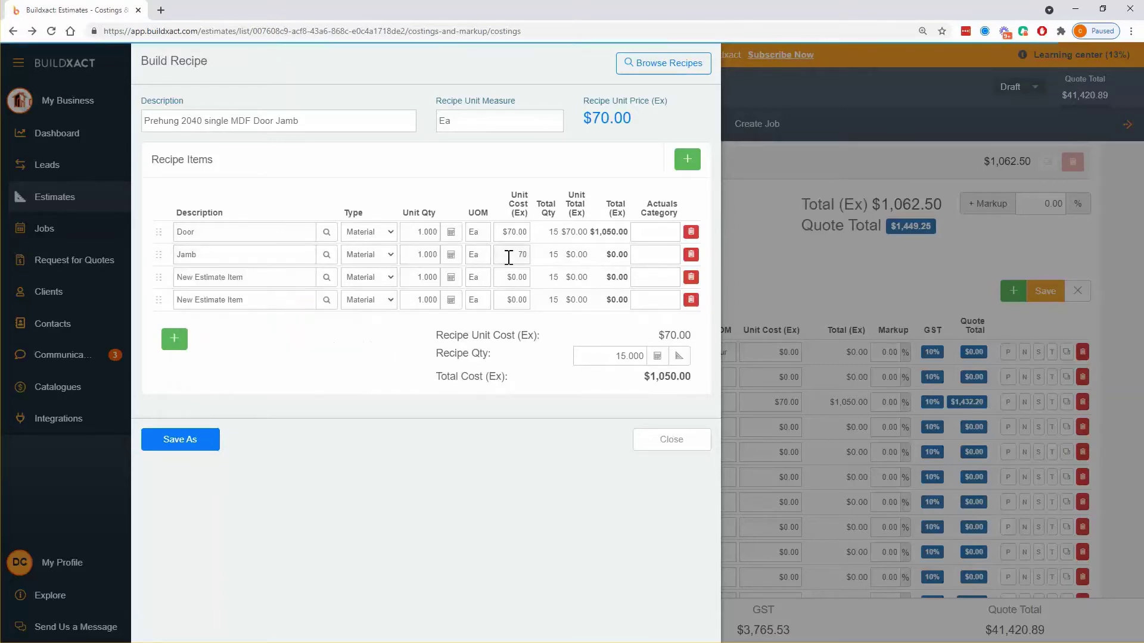
left_click(438, 192)
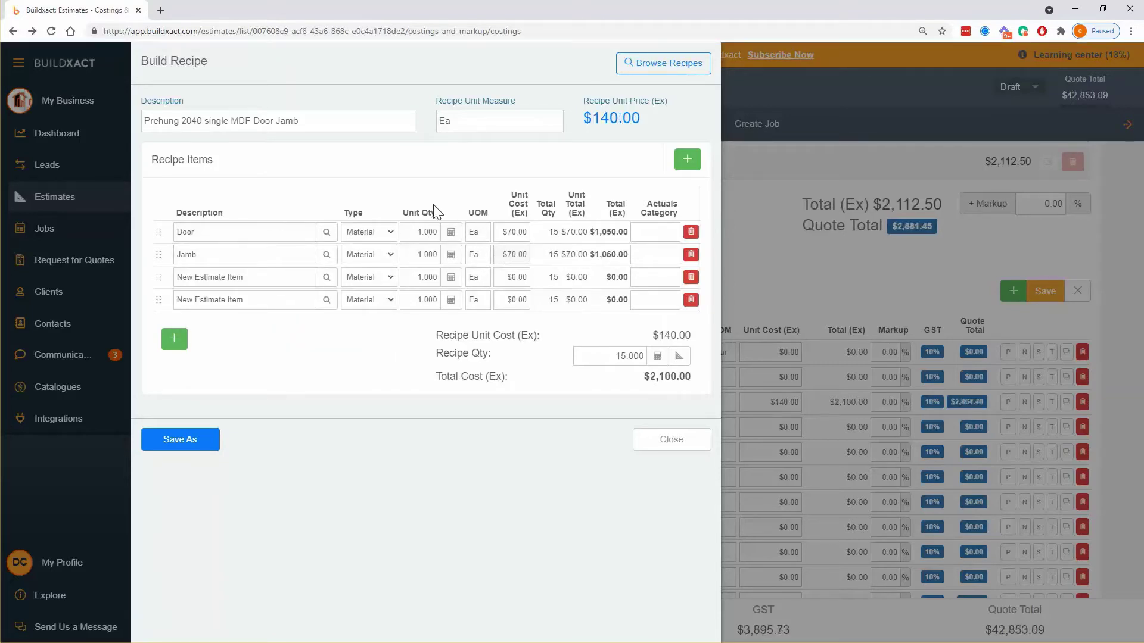
left_click(279, 278)
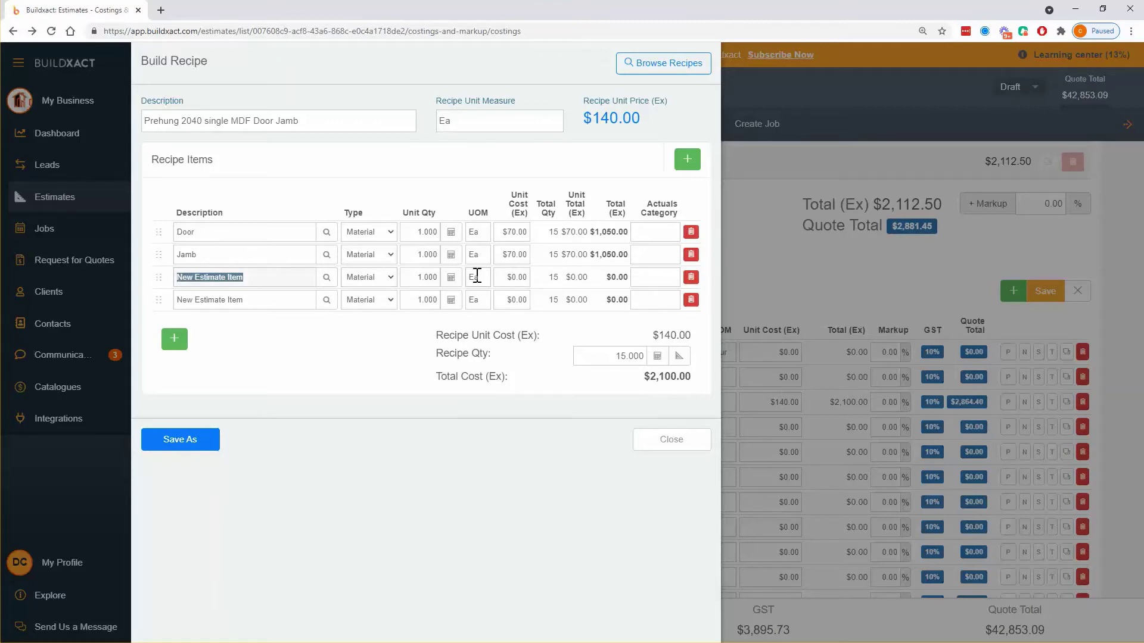
type("Handle")
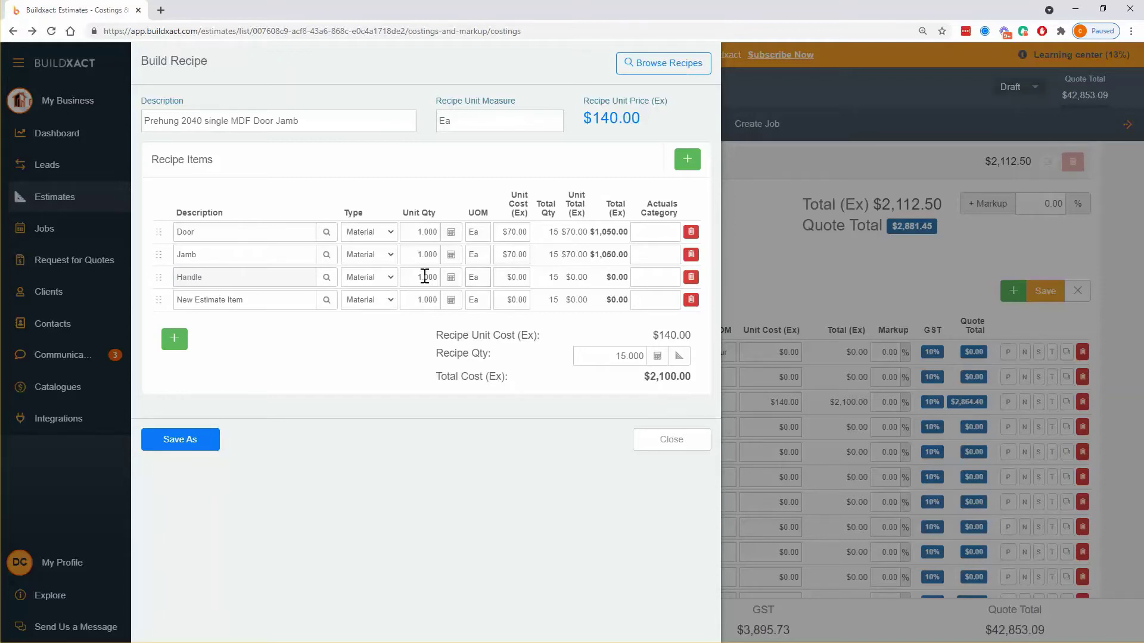
left_click(515, 277)
type("50")
left_click(340, 356)
left_click(262, 296)
type("Skirt")
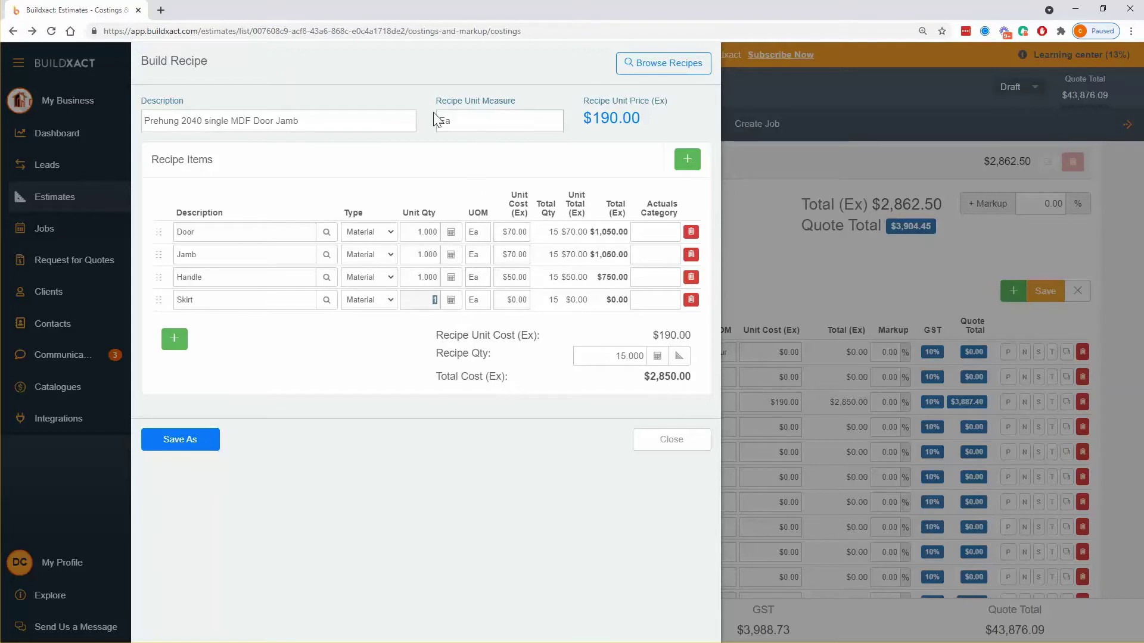
- Give the Skirt item a quantity of 11 lm at $3.20 unit cost
type("11")
key("Tab")
type("lm")
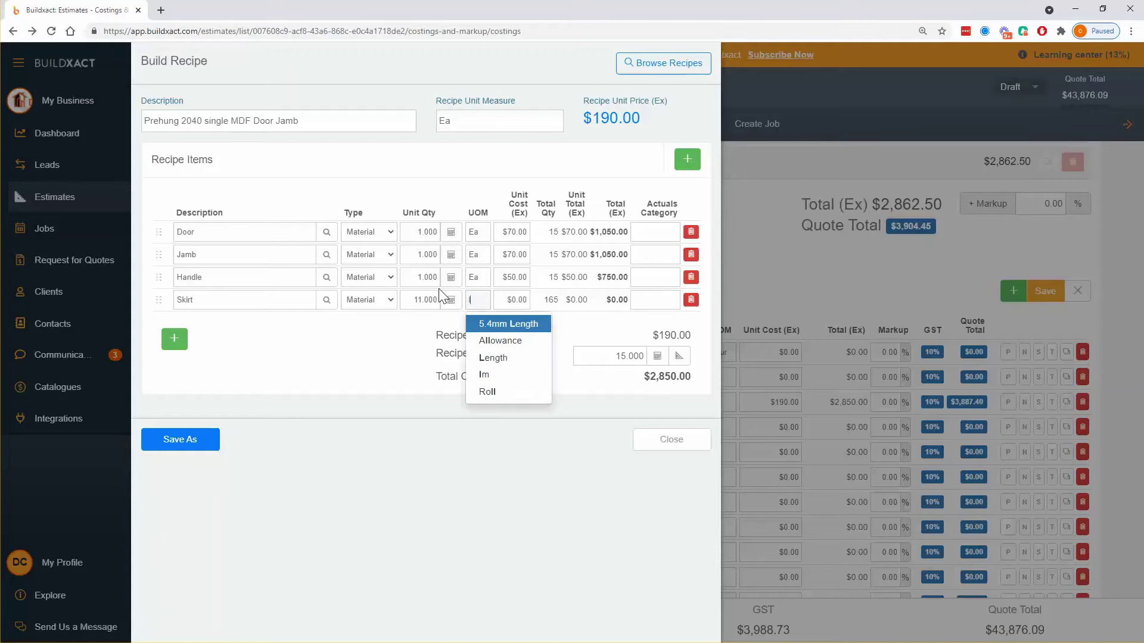
left_click(513, 301)
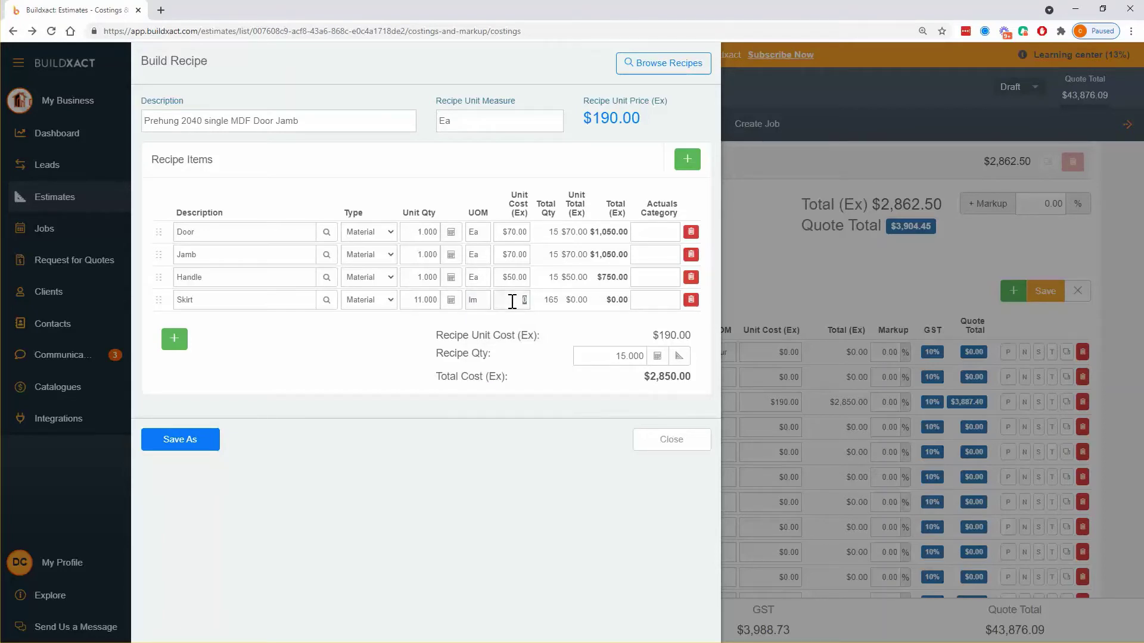
type("3.20")
left_click(471, 360)
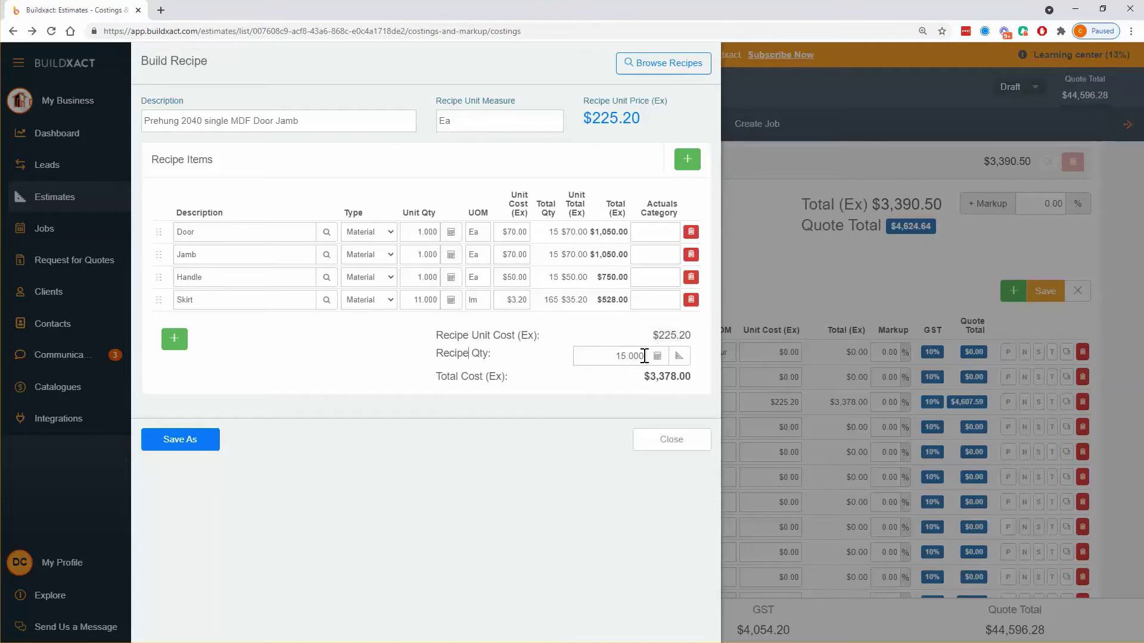
double_click(549, 299)
- Add a Labour line of type Labour at 1.5 hr and $50.00 per hour
left_click(687, 159)
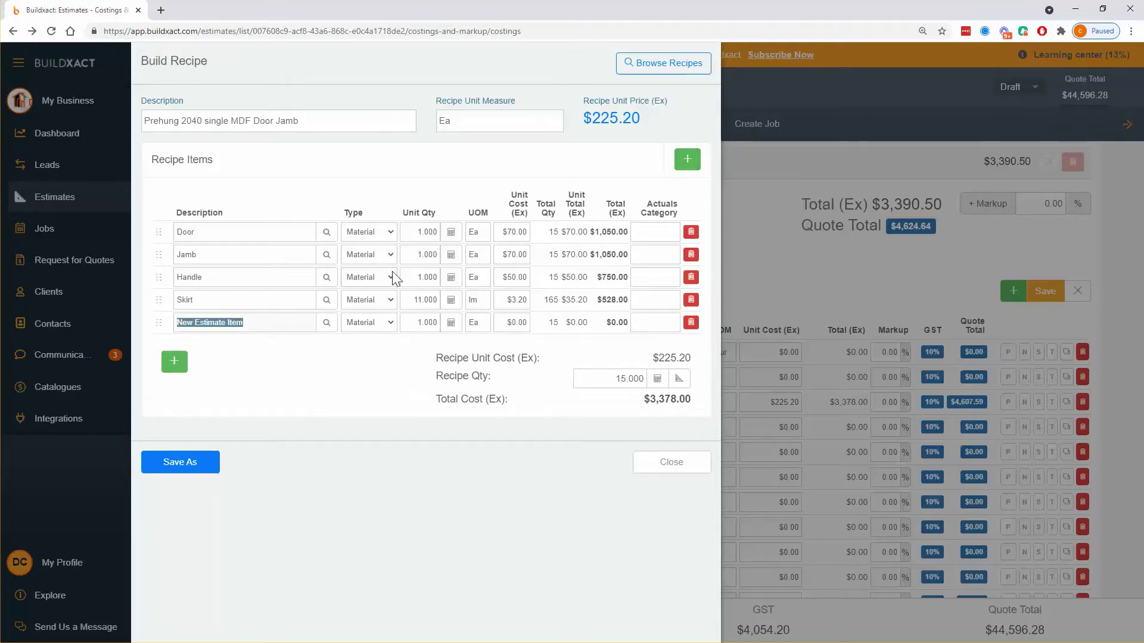
type("Labour")
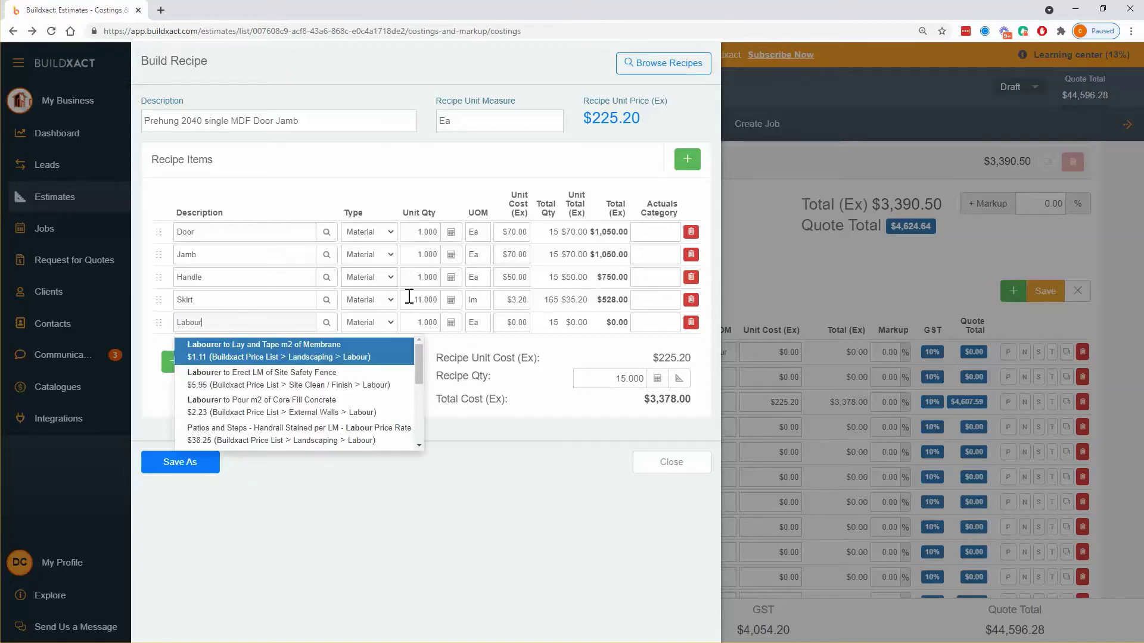
left_click(389, 322)
left_click(378, 360)
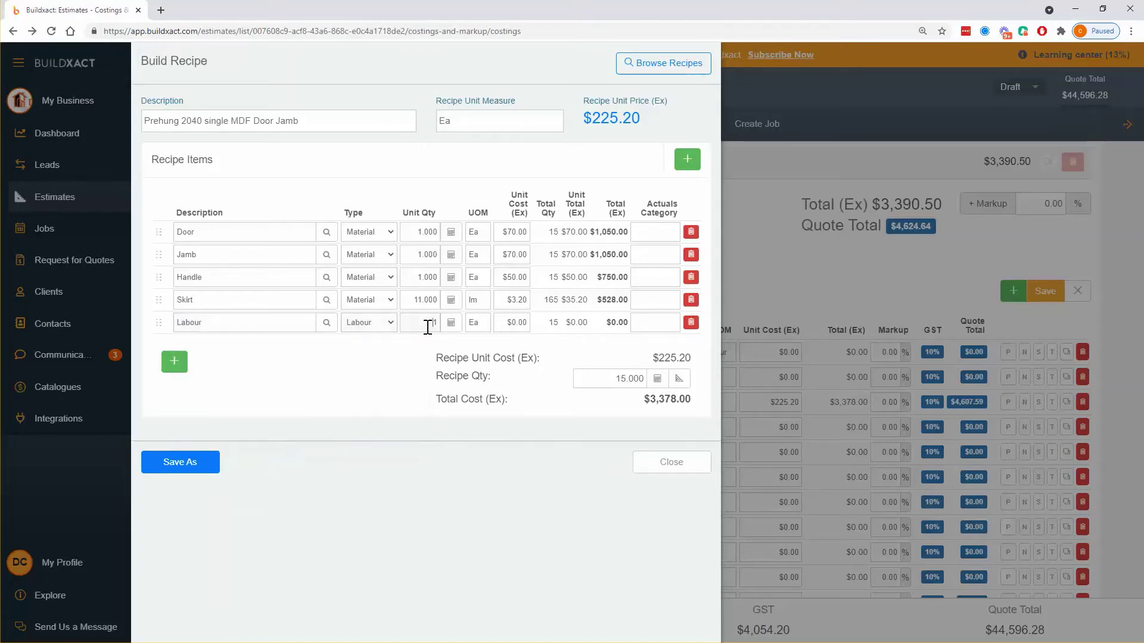
type("hr")
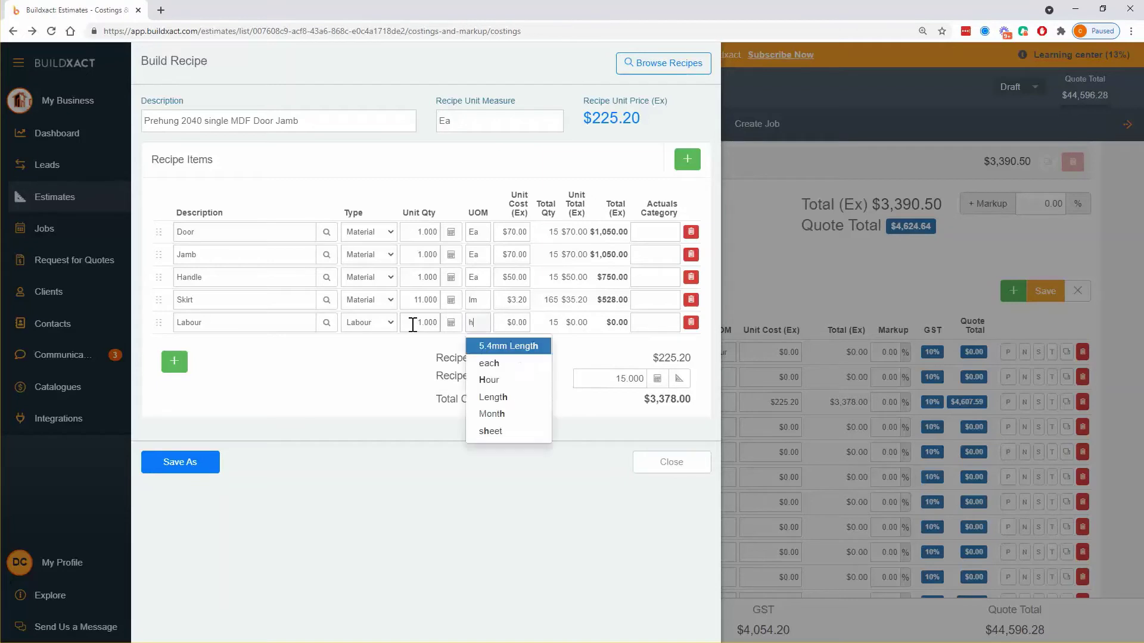
left_click(505, 324)
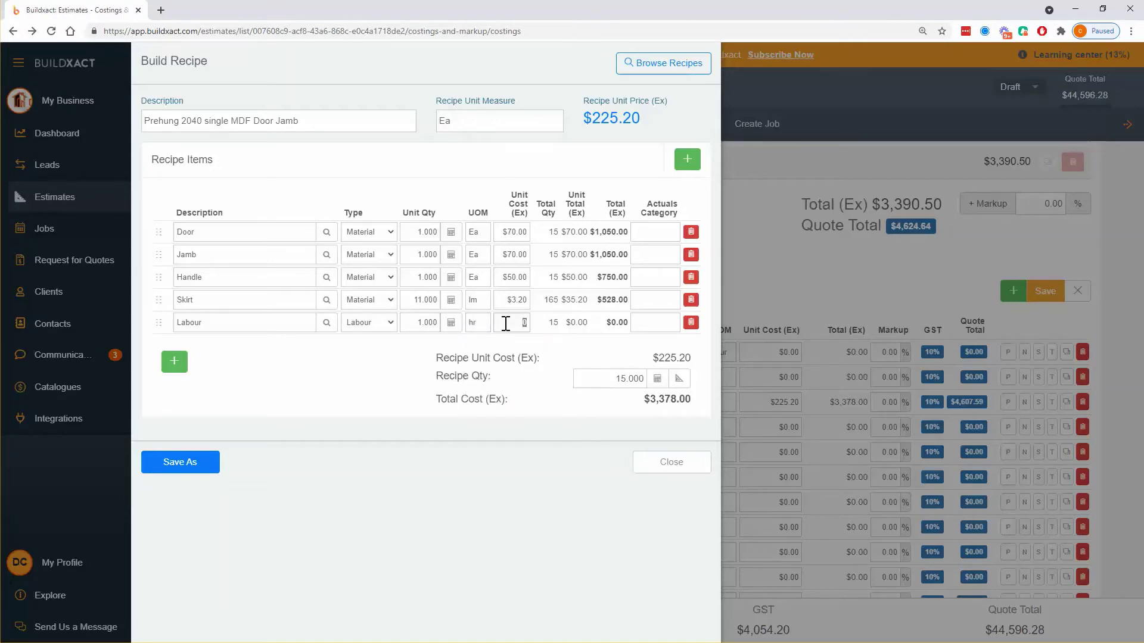
type("50")
left_click(424, 323)
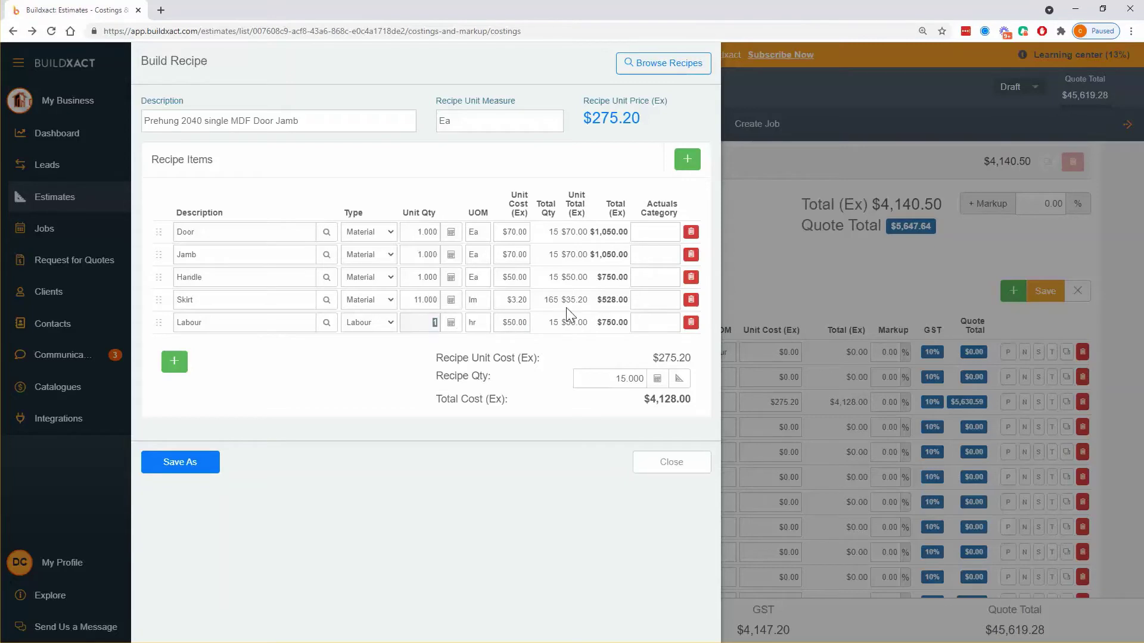
key("BackSpace")
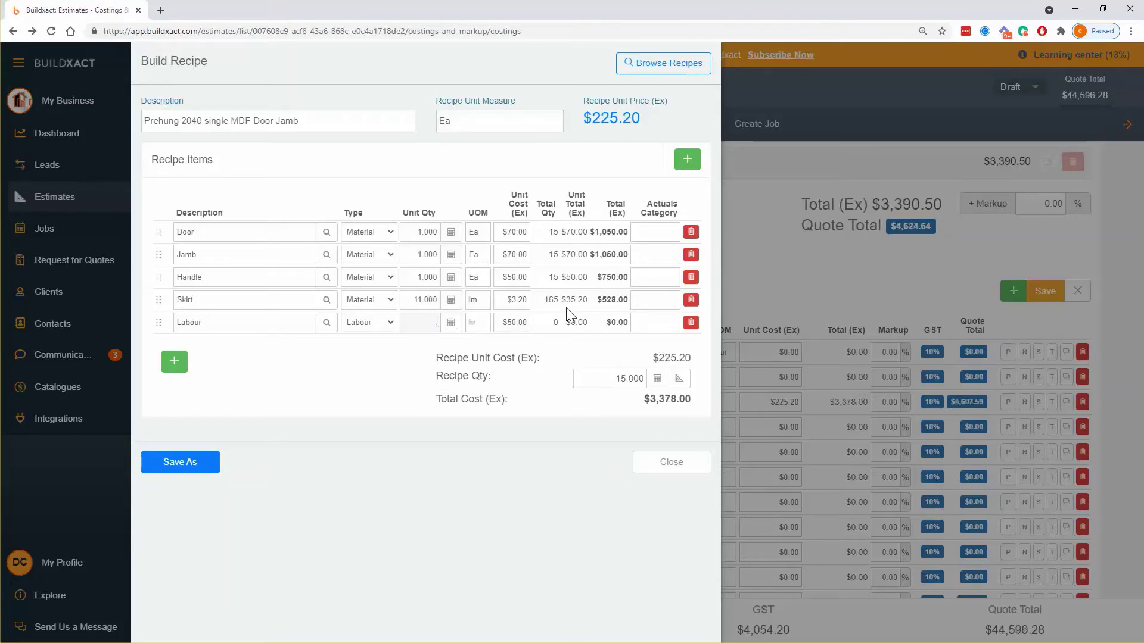
type("1.5")
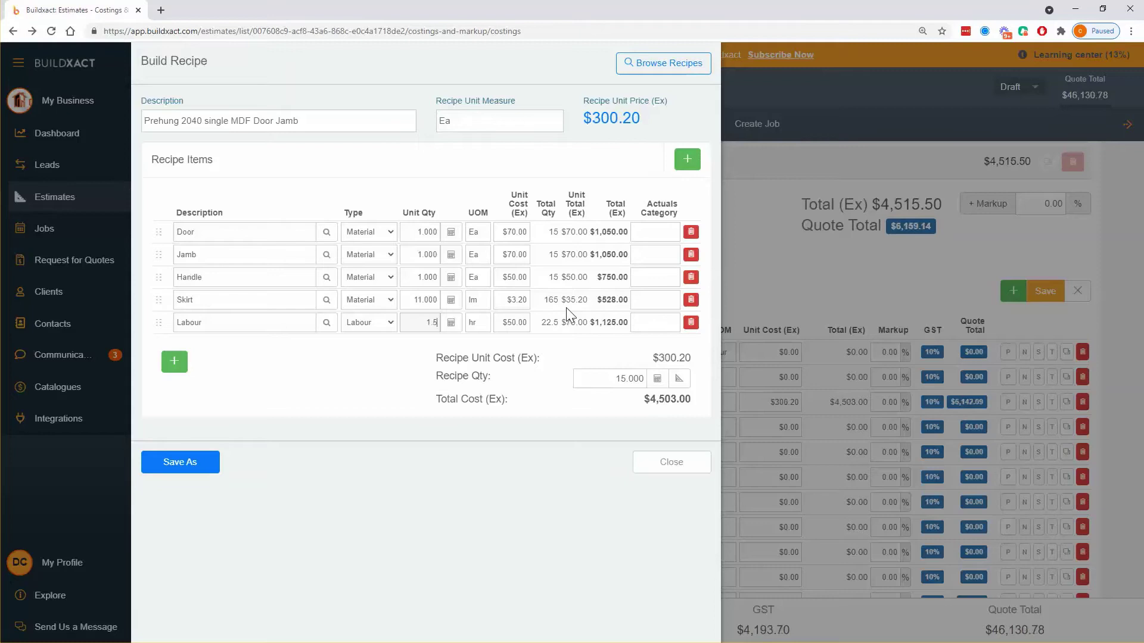
left_click(334, 386)
left_click_drag(540, 322, 558, 325)
left_click(396, 398)
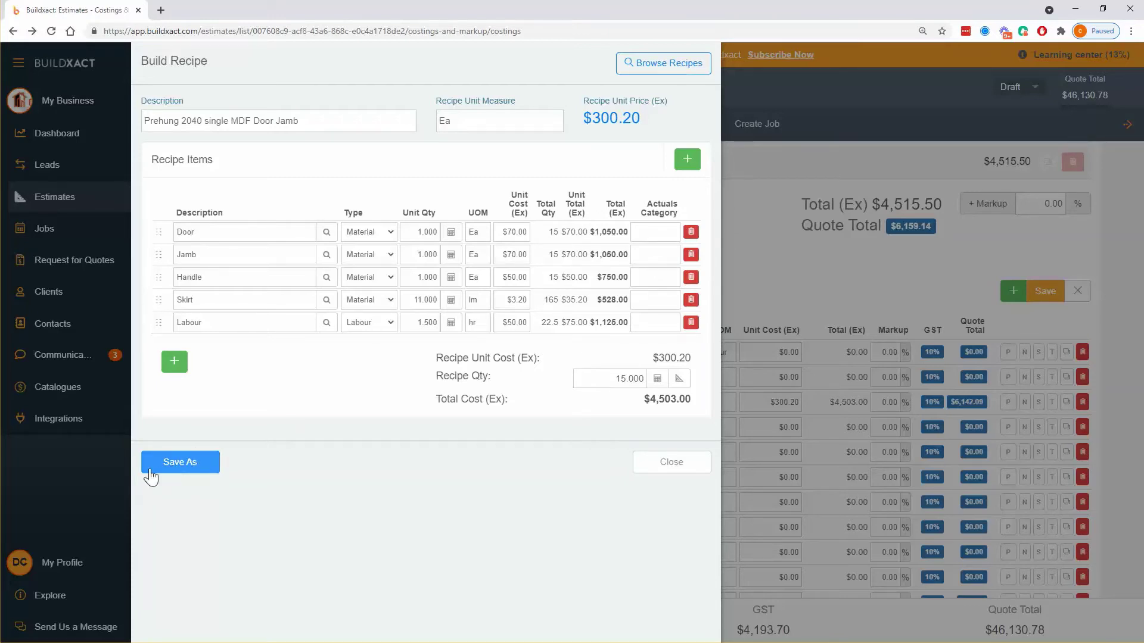
left_click(181, 473)
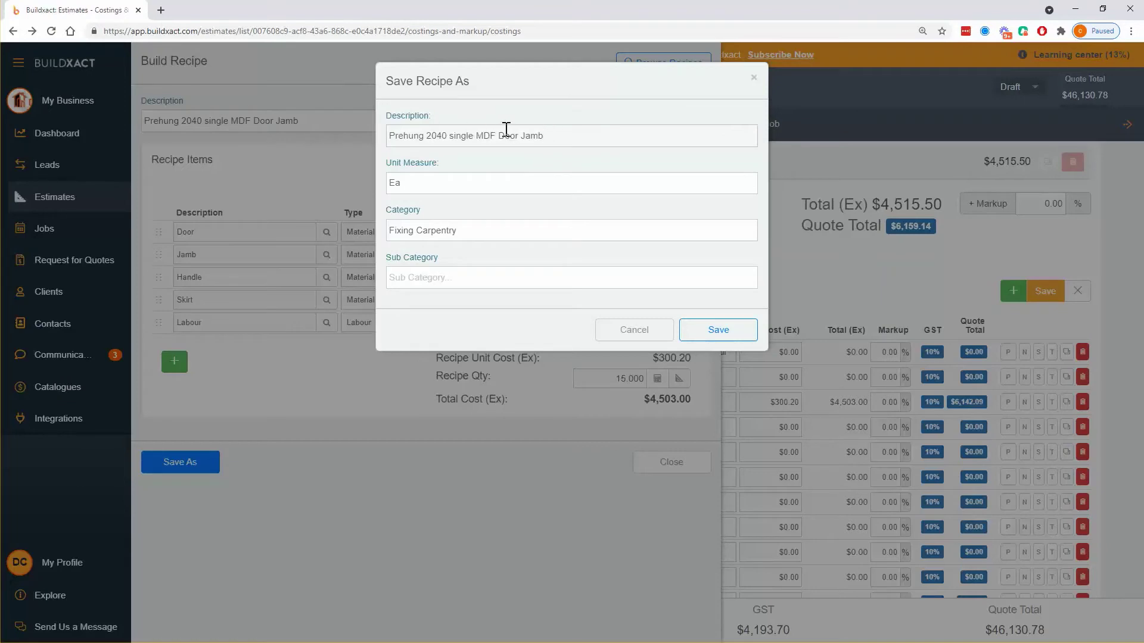
left_click(429, 283)
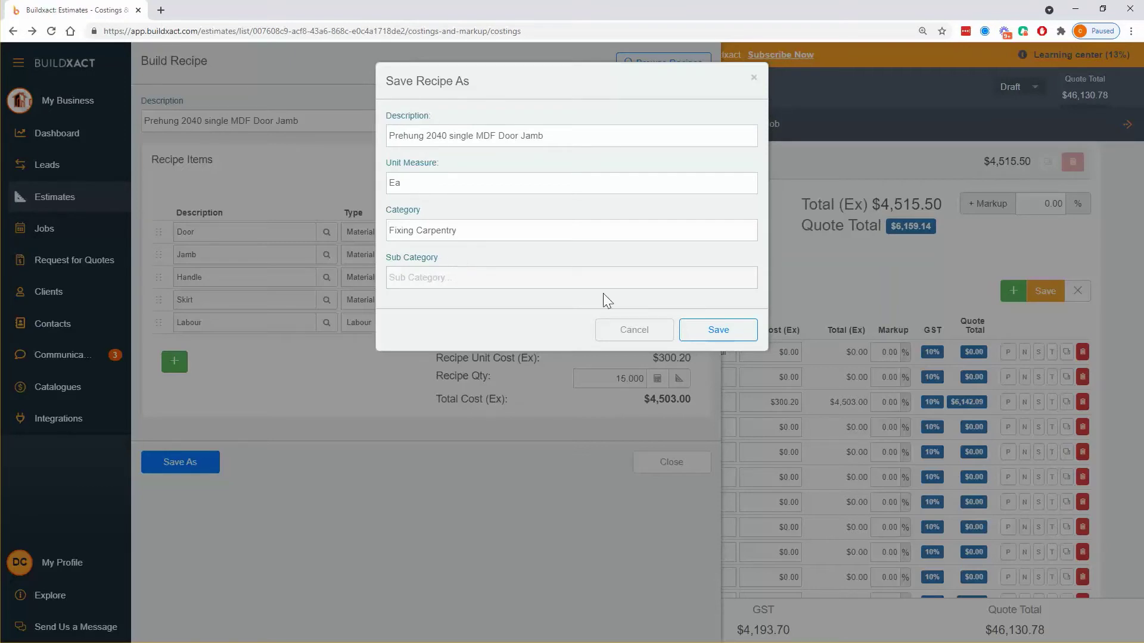
left_click(632, 327)
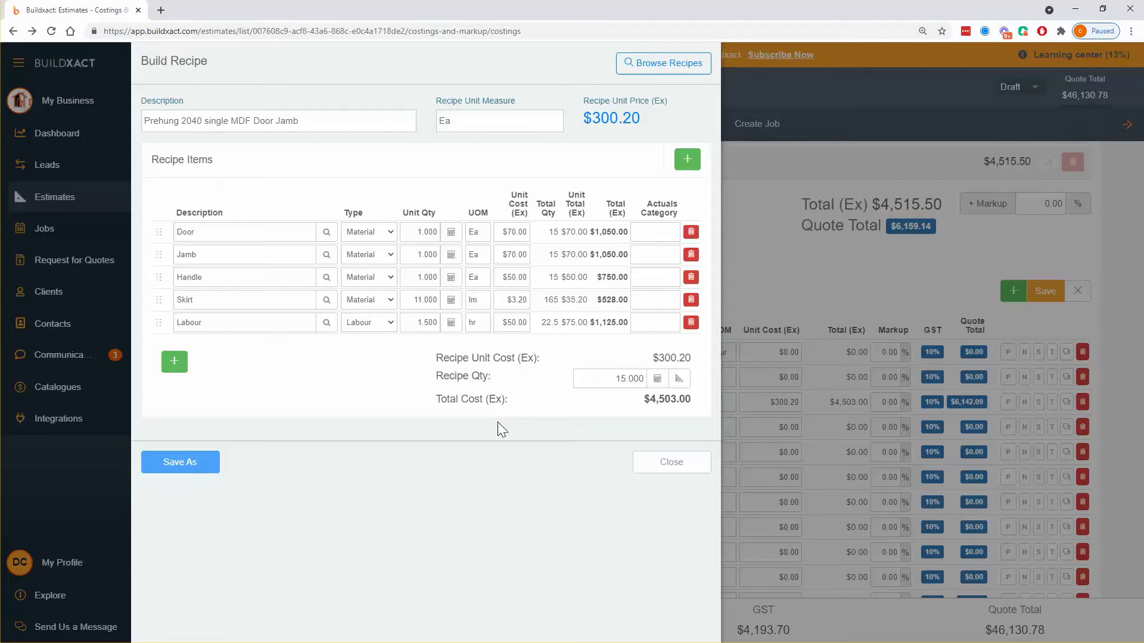
left_click(668, 464)
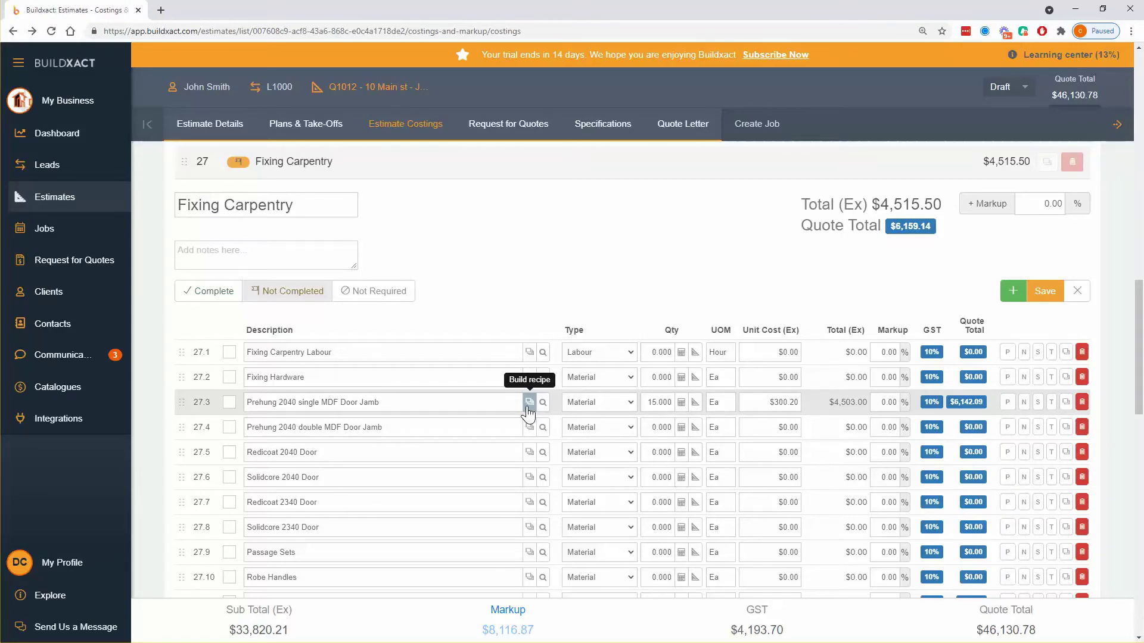
left_click(658, 403)
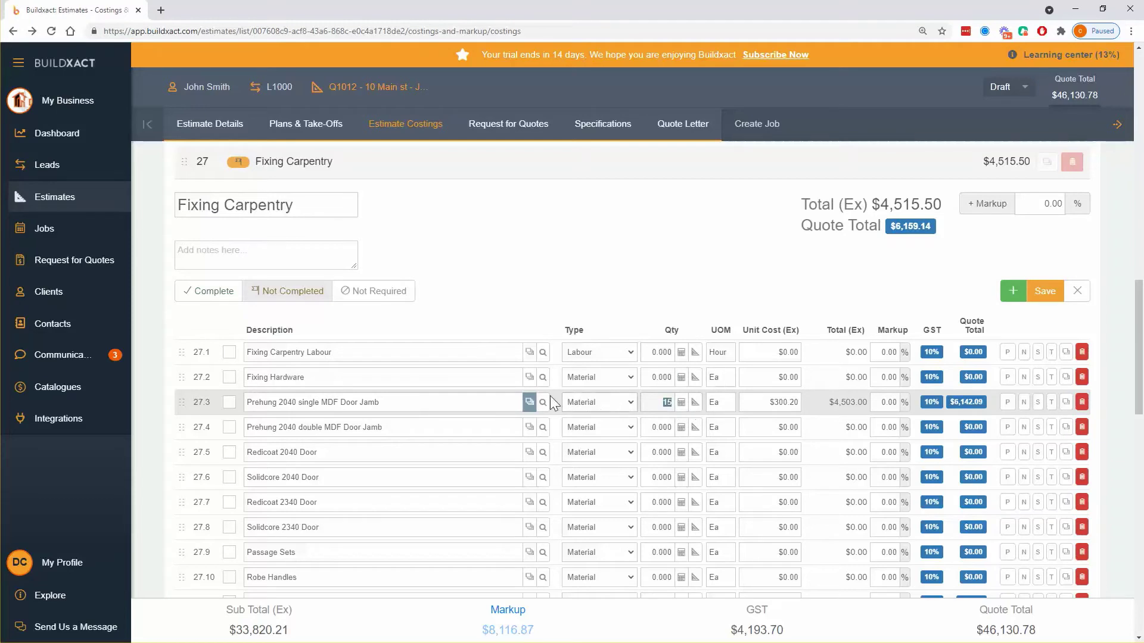
key("Return")
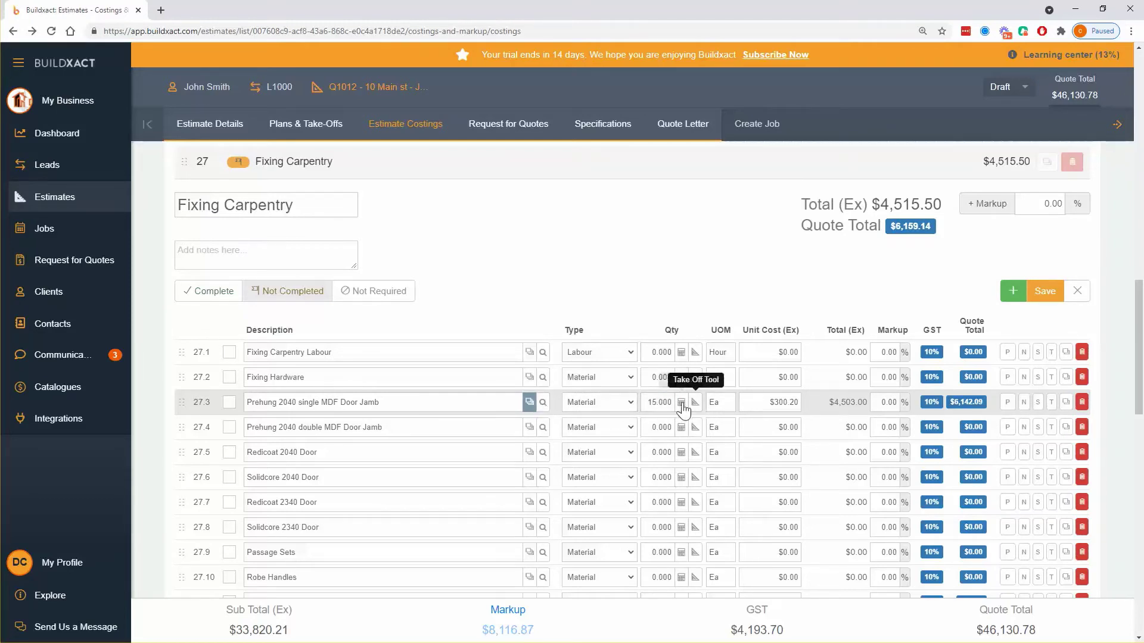
left_click(529, 404)
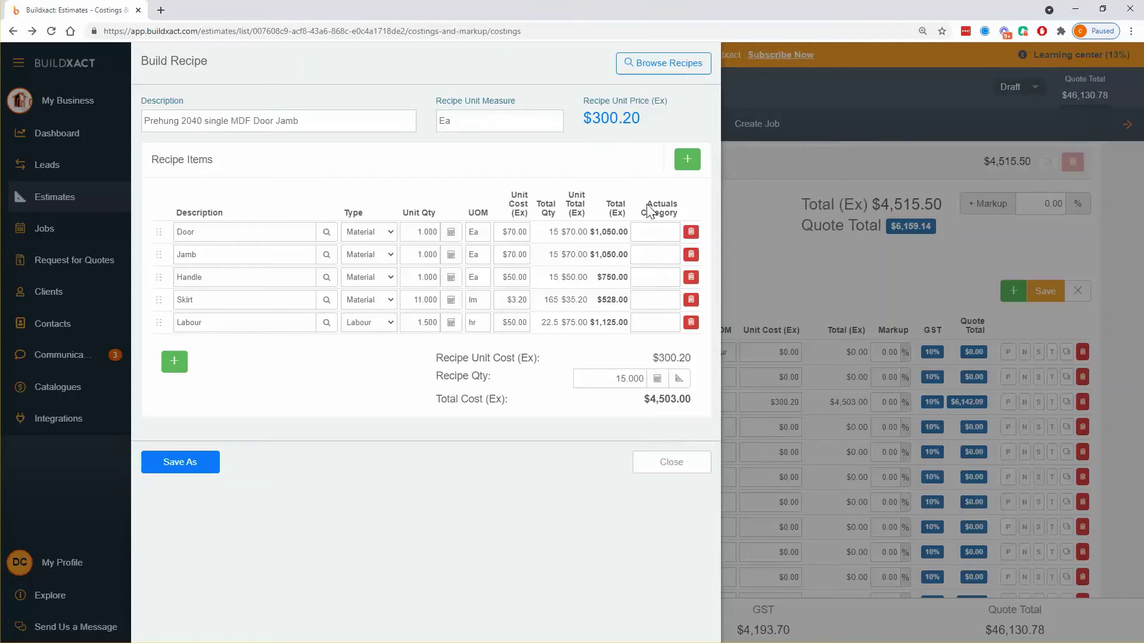
- Check the Door line's Actuals Category options, then close the Build Recipe window
left_click_drag(648, 205, 684, 216)
left_click(650, 232)
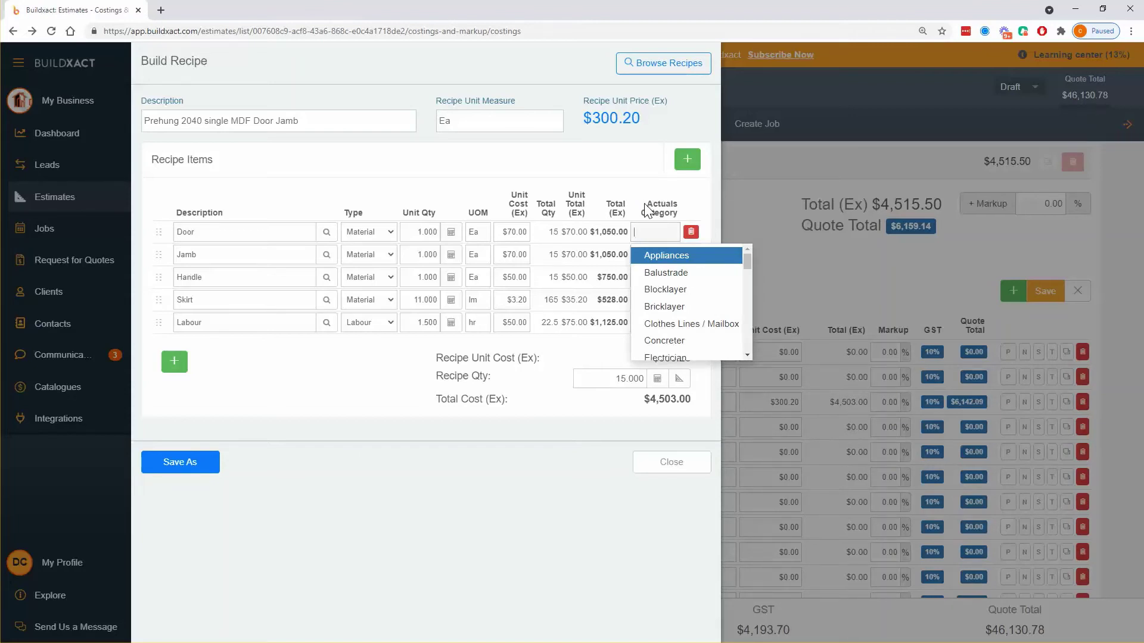
left_click(652, 208)
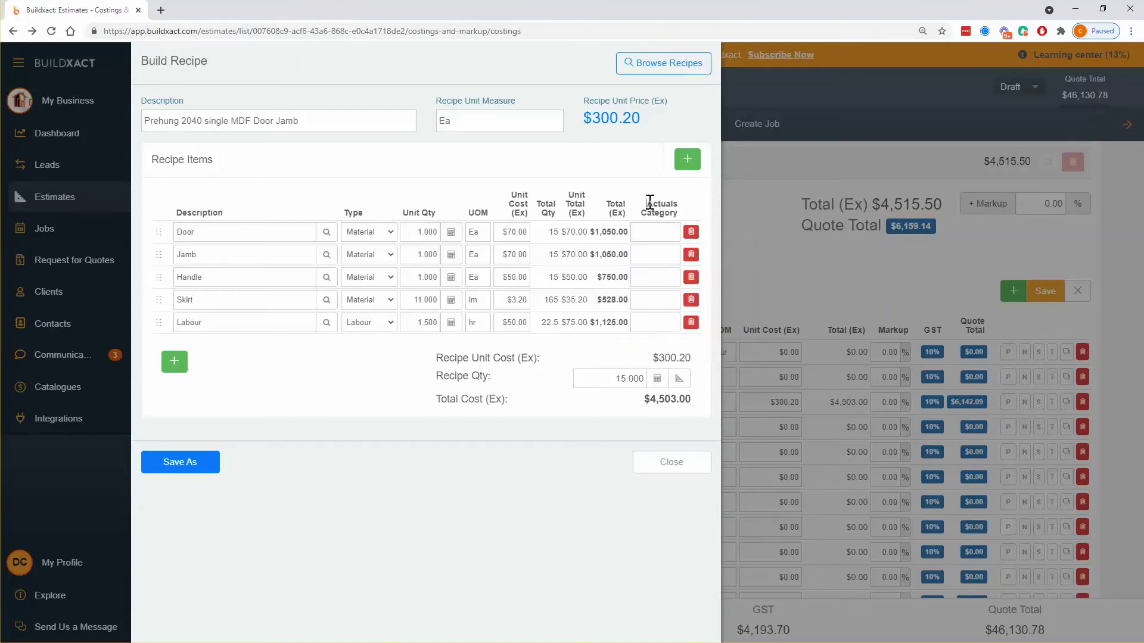
left_click_drag(645, 203, 678, 215)
left_click(684, 219)
left_click(646, 464)
left_click_drag(302, 205, 177, 202)
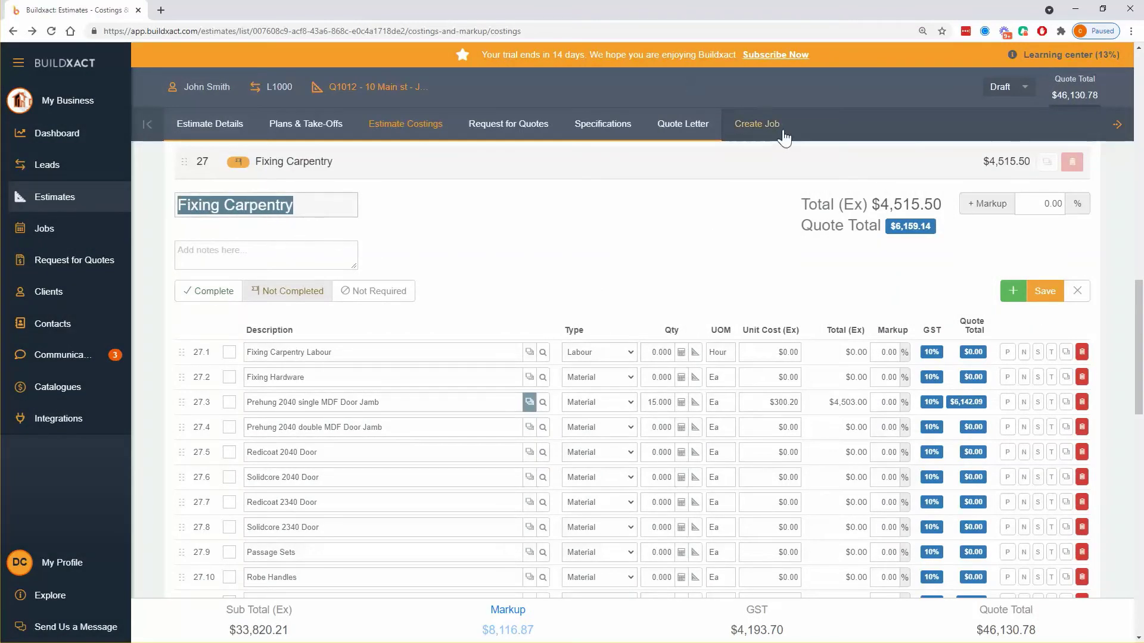
- Set the Labour line's actuals category to Labour and close the recipe
left_click(527, 403)
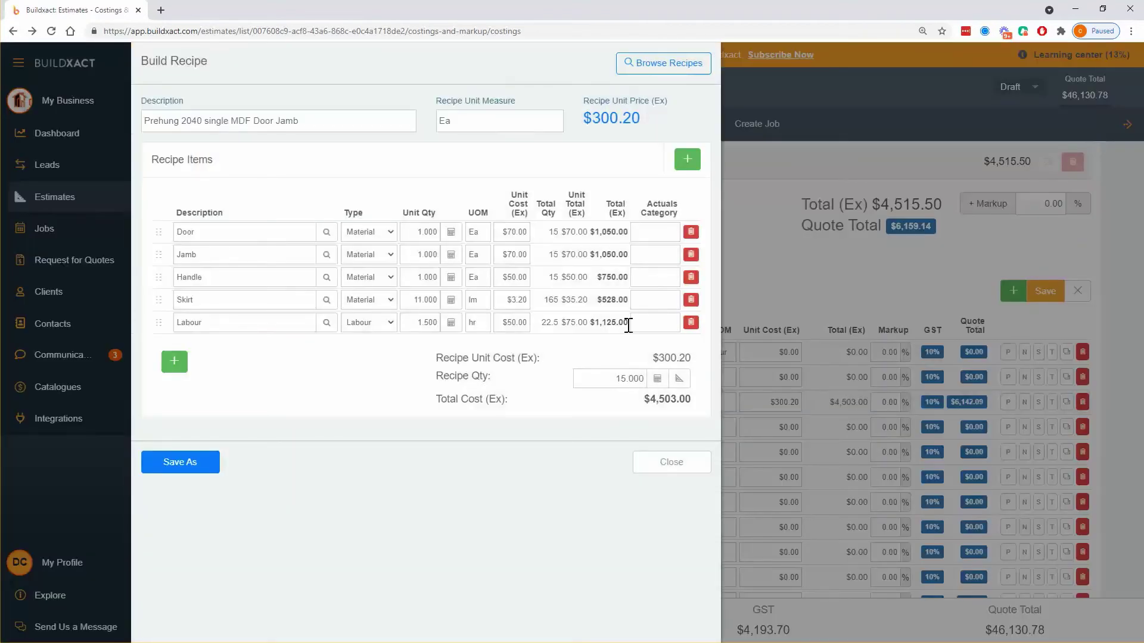
left_click(644, 320)
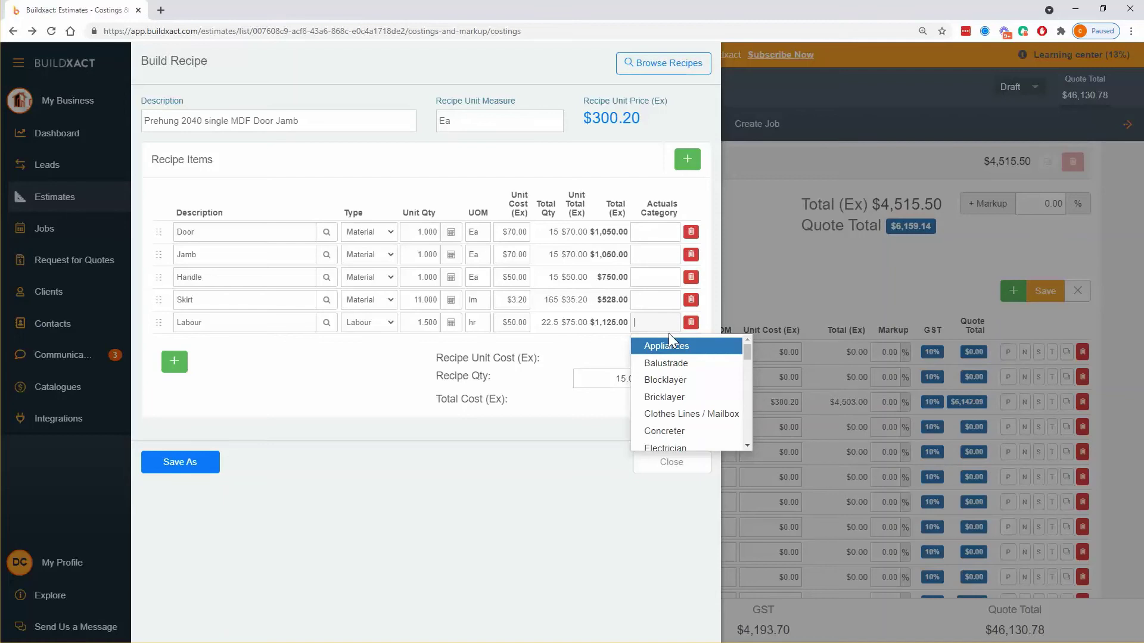
type("La")
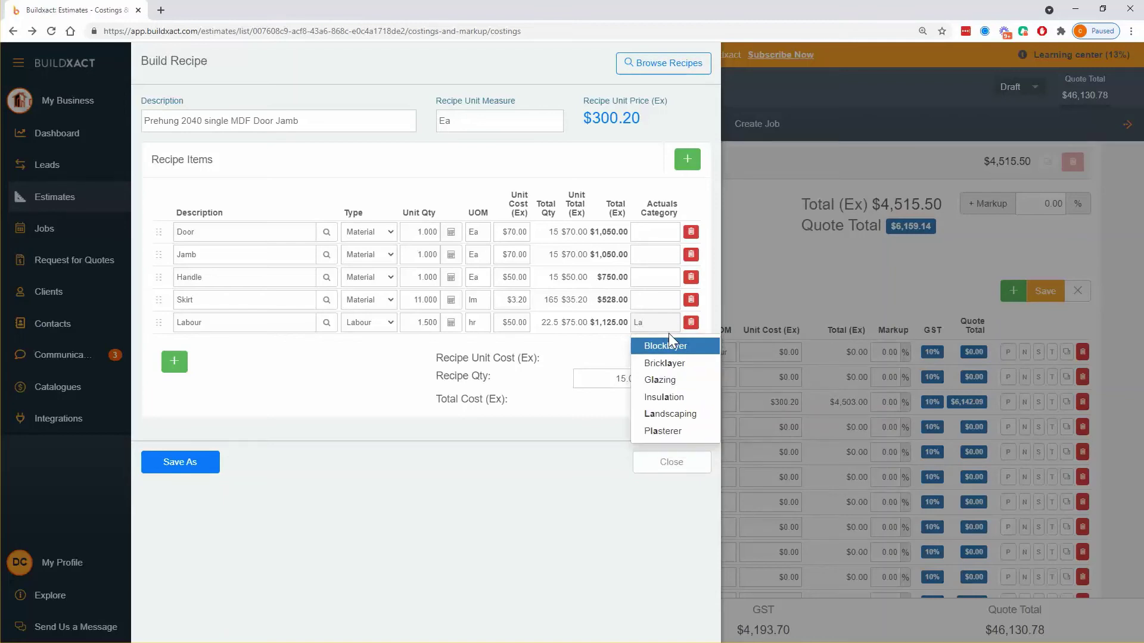
type("b")
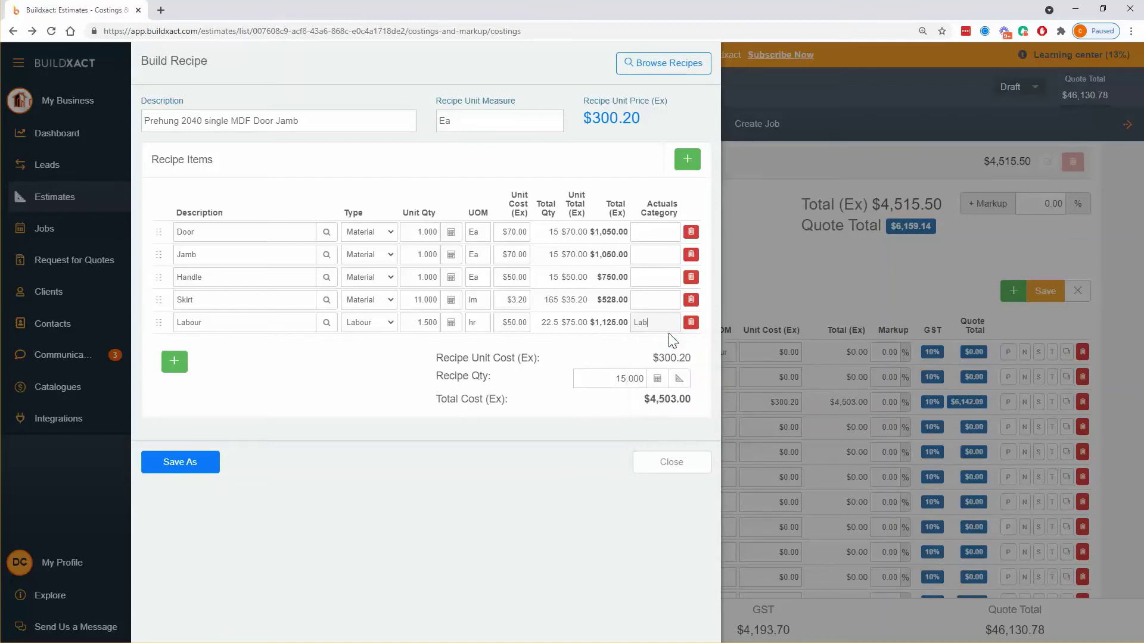
type("our")
left_click(656, 464)
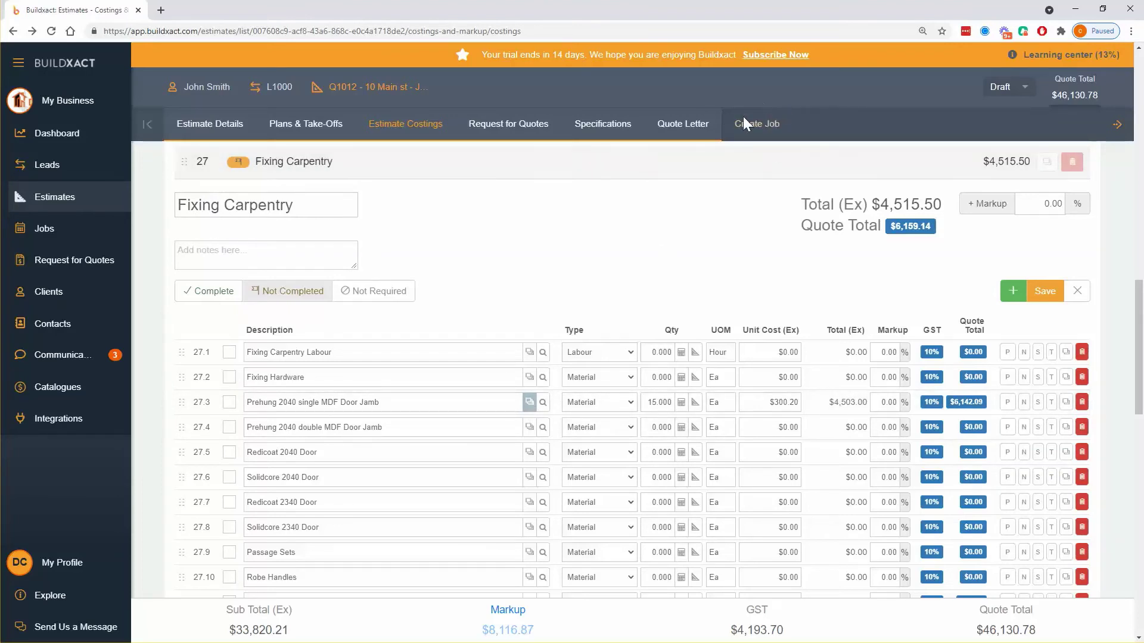
- Reopen the door jamb recipe and clear the Labour line's actuals category
left_click(529, 403)
double_click(645, 325)
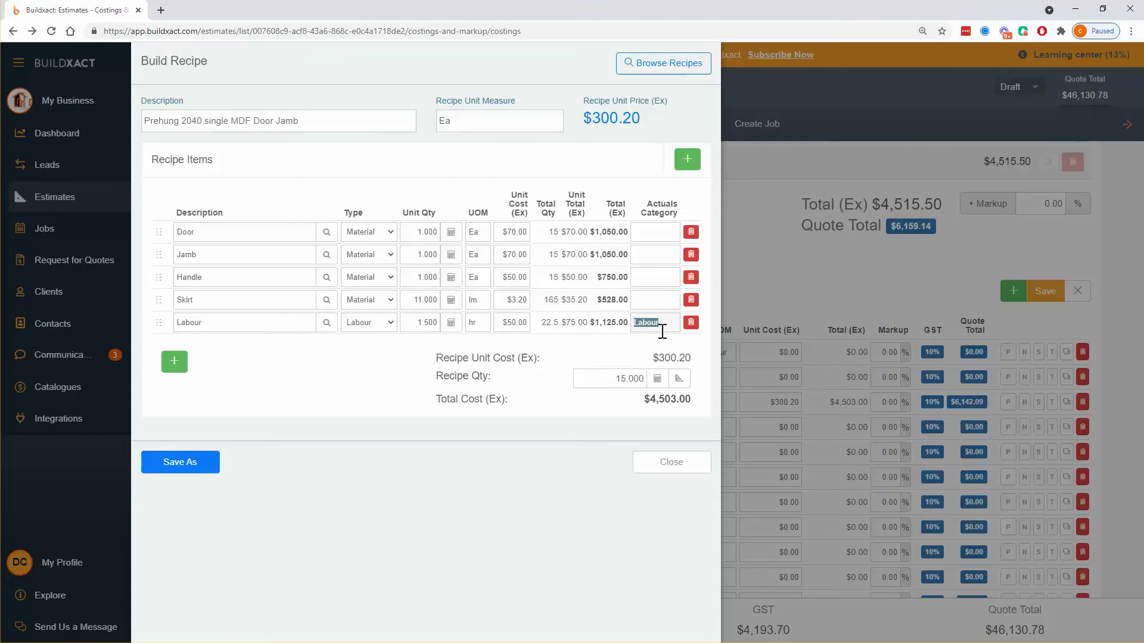
key("BackSpace")
left_click(624, 351)
- Close the recipe, save Fixing Carpentry at $4,503.00 for the door jamb, then re-enter editing
left_click(668, 463)
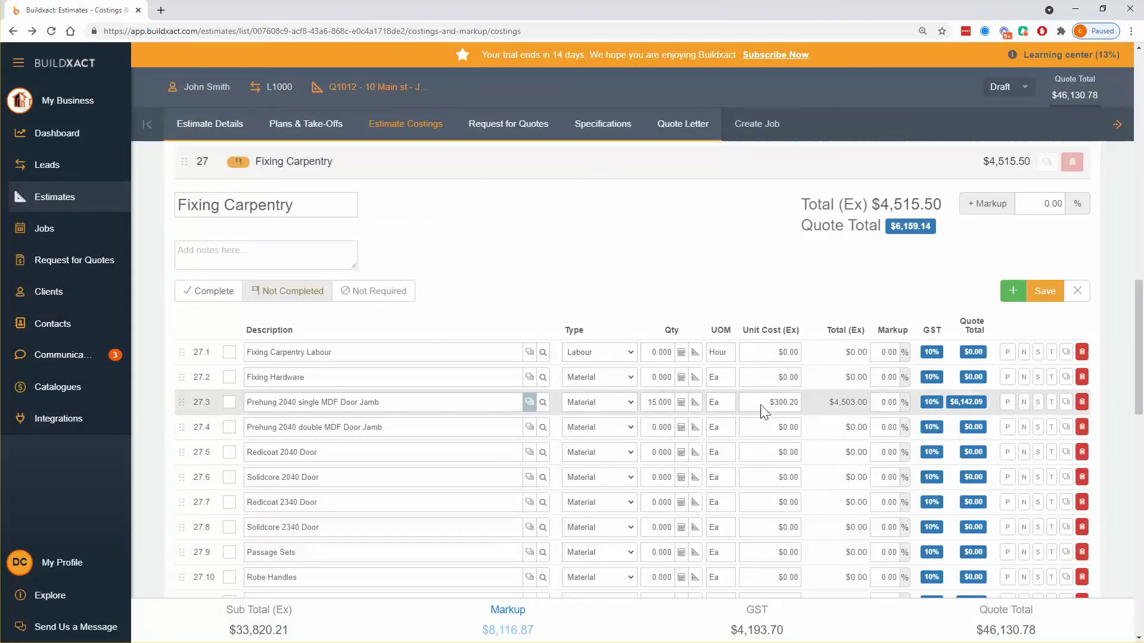
left_click(1046, 296)
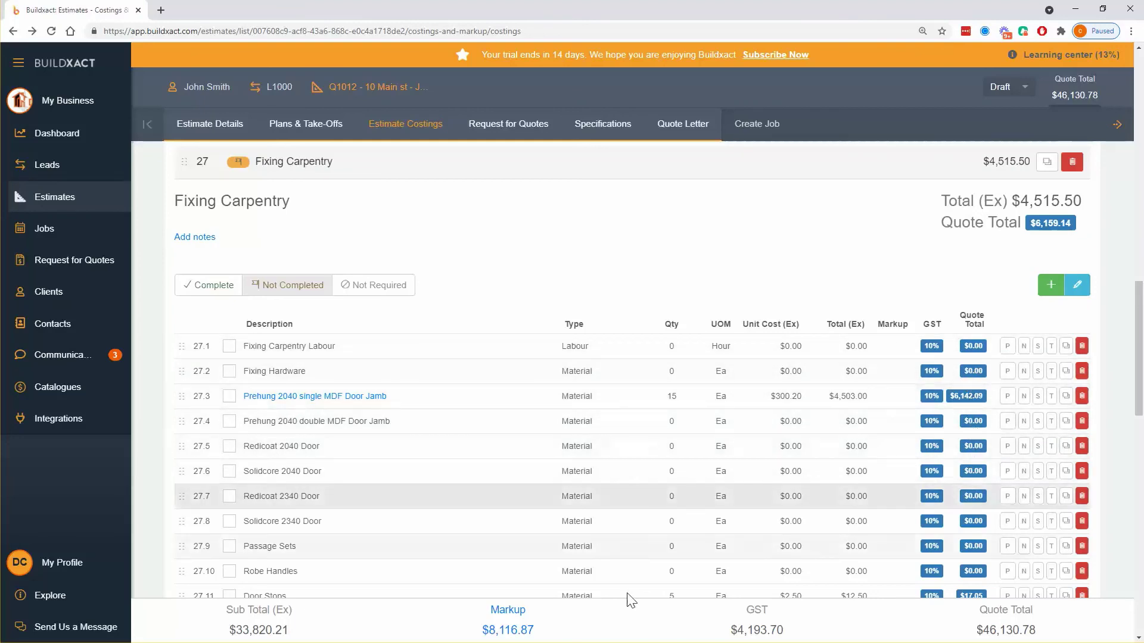
left_click(335, 400)
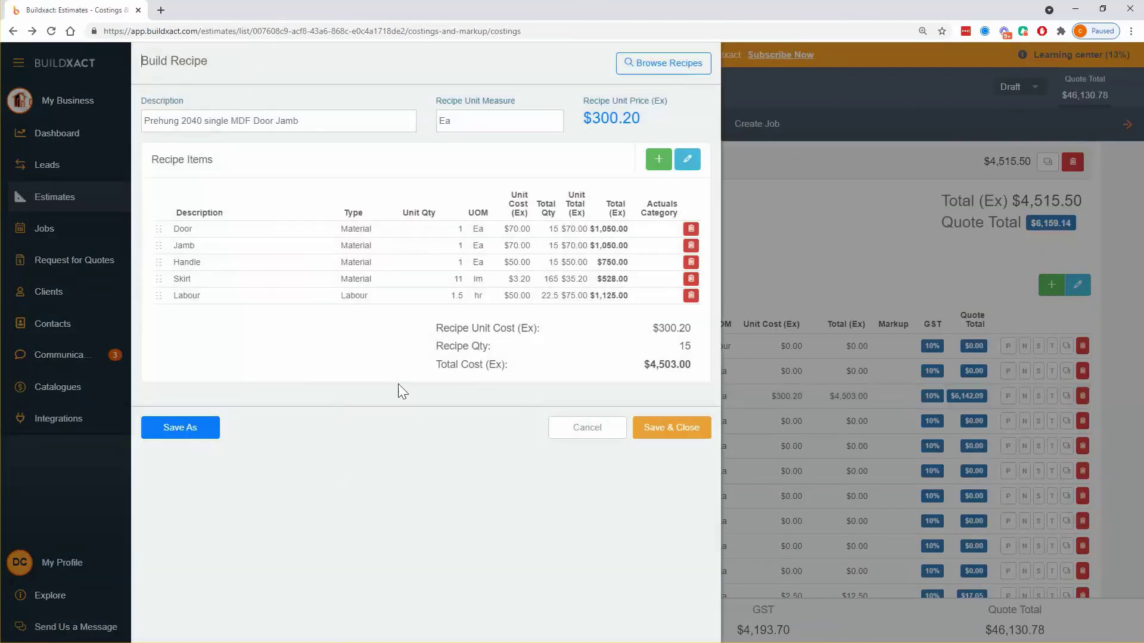
left_click(566, 438)
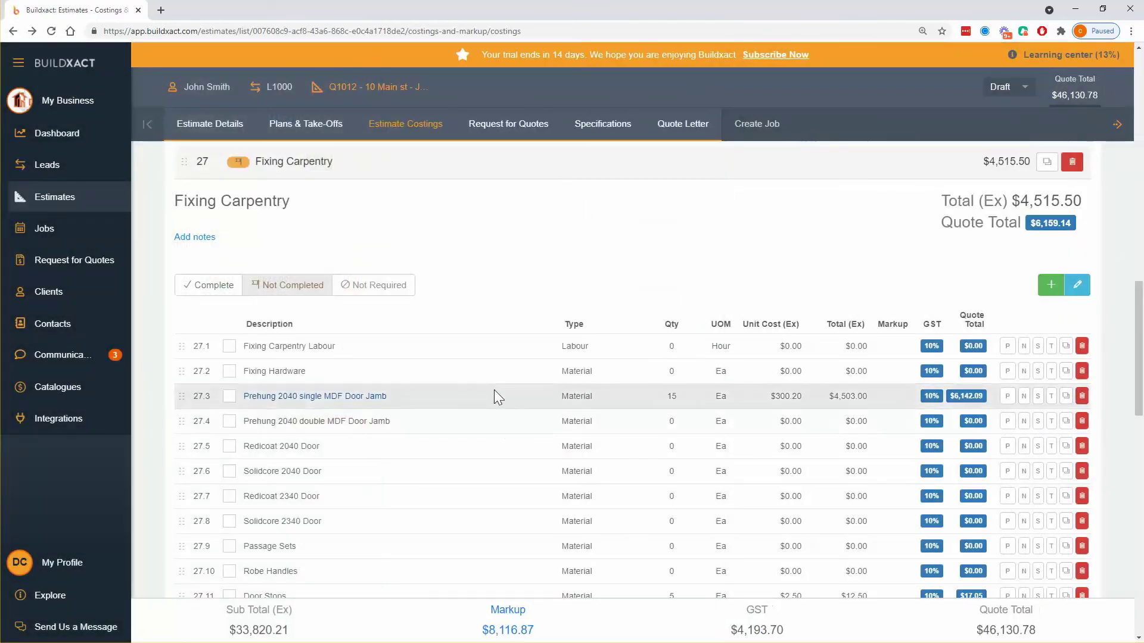
left_click(494, 390)
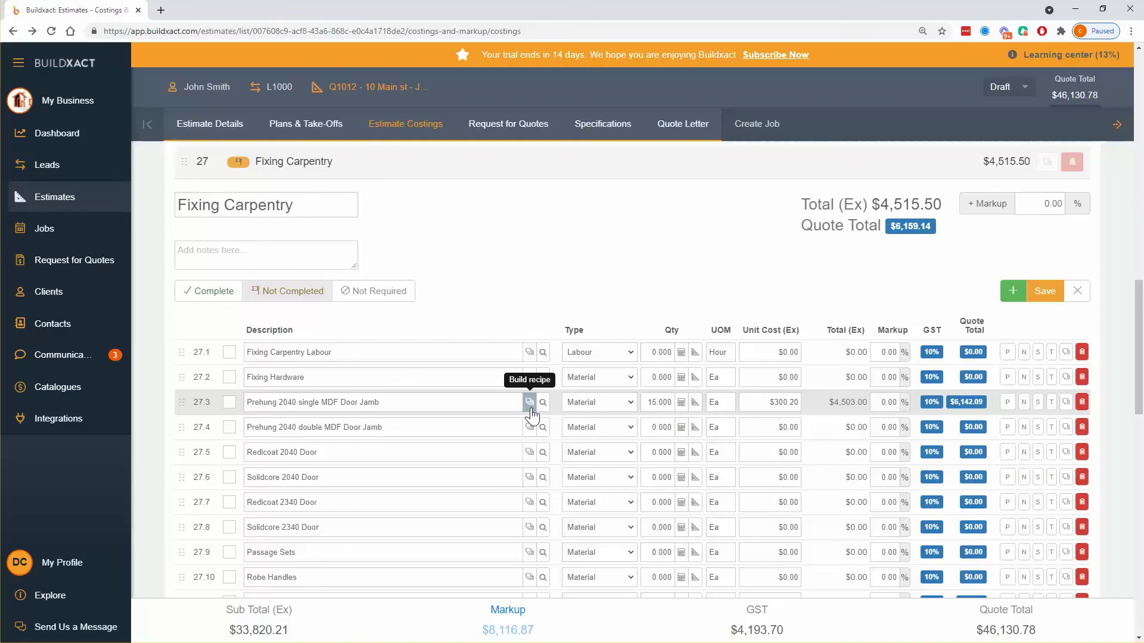
- Open the Explore help panel, accepting the unsaved changes prompt for Fixing Carpentry
left_click(93, 597)
left_click(697, 395)
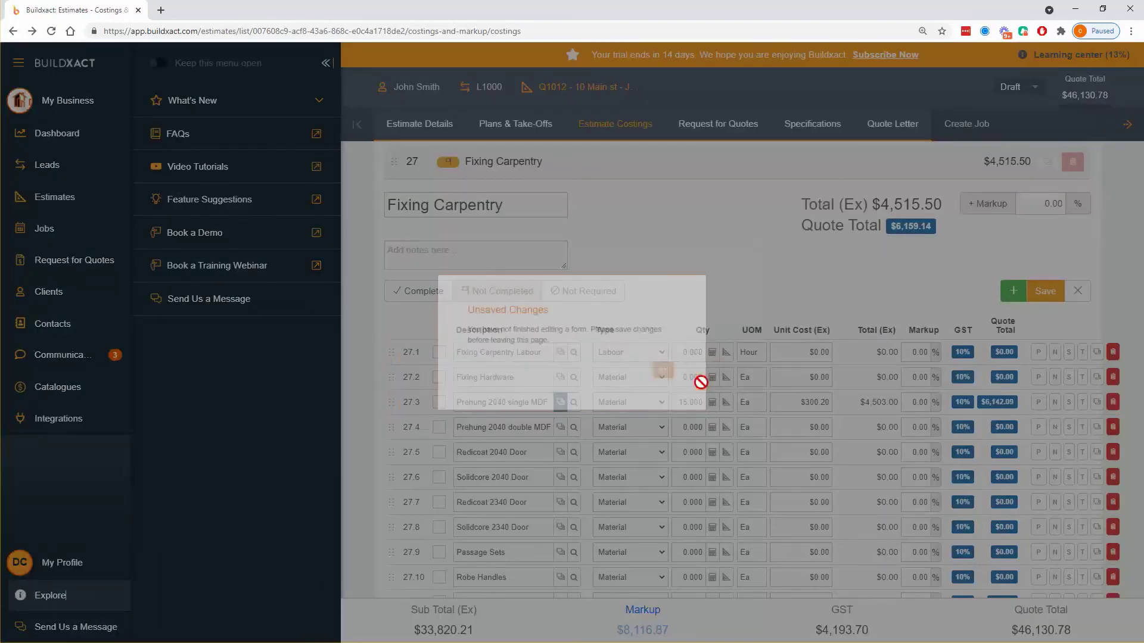
left_click(1037, 292)
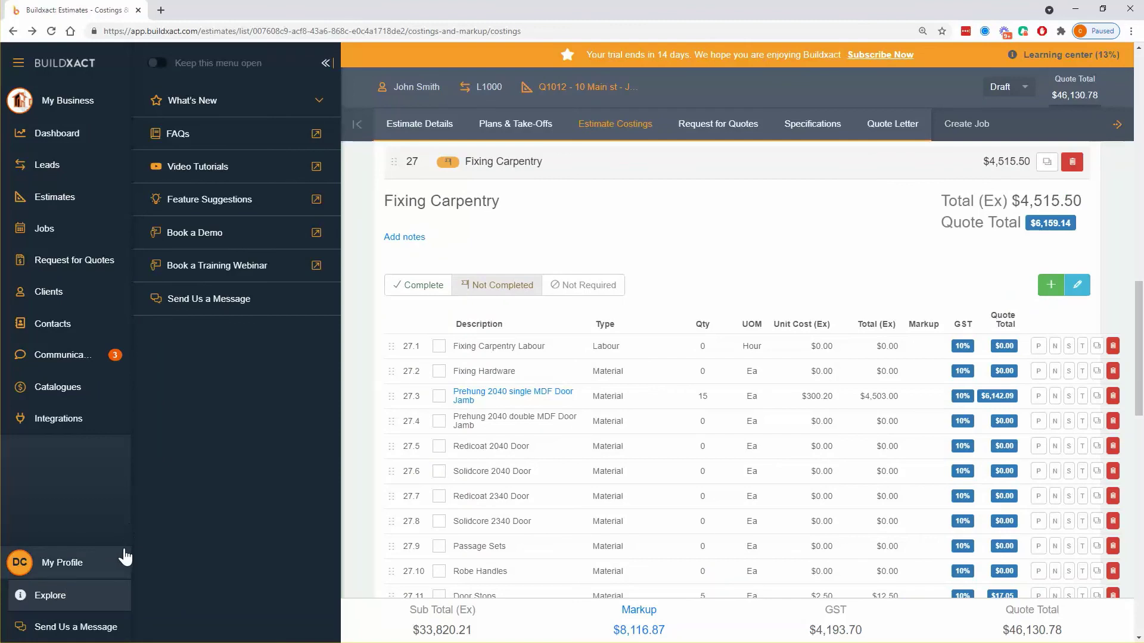